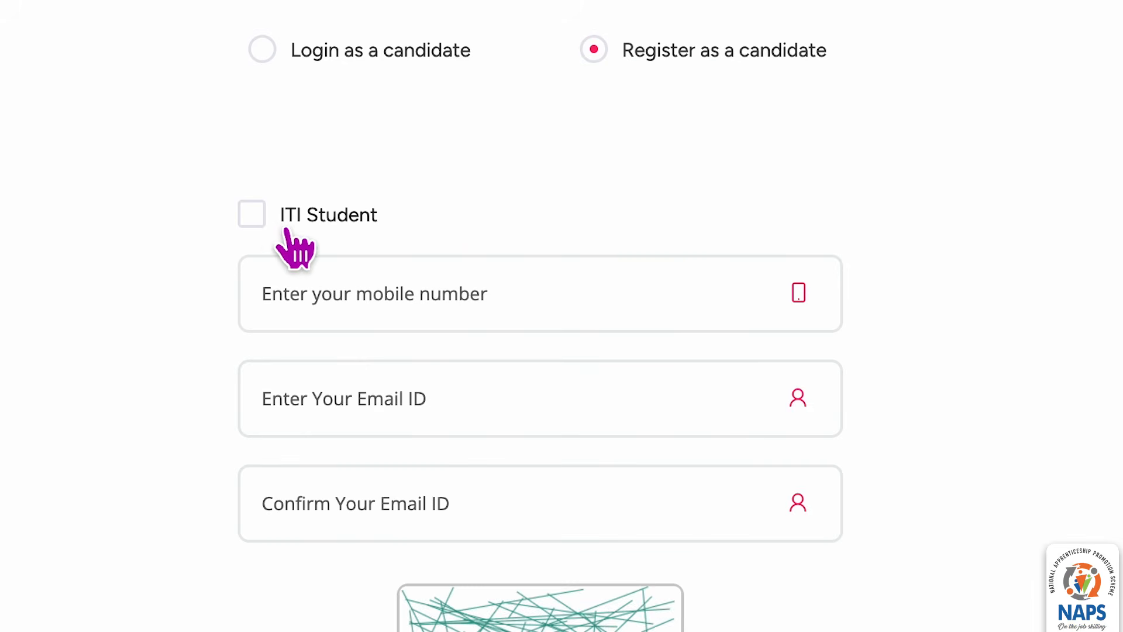
pyautogui.click(416, 380)
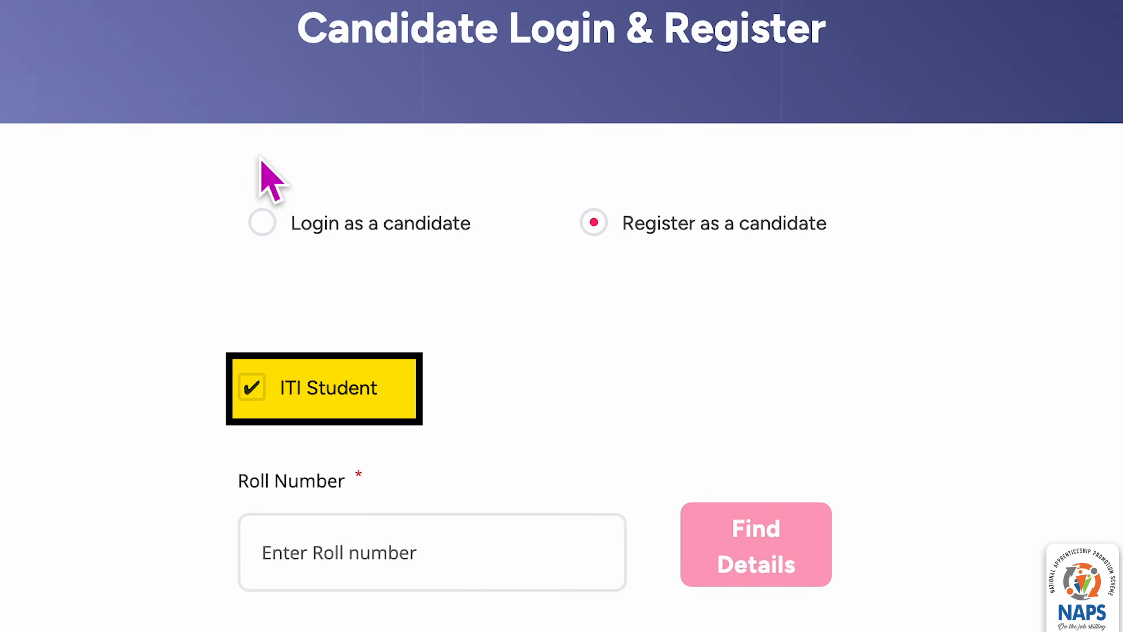
pyautogui.click(400, 576)
pyautogui.write('1234567890123')
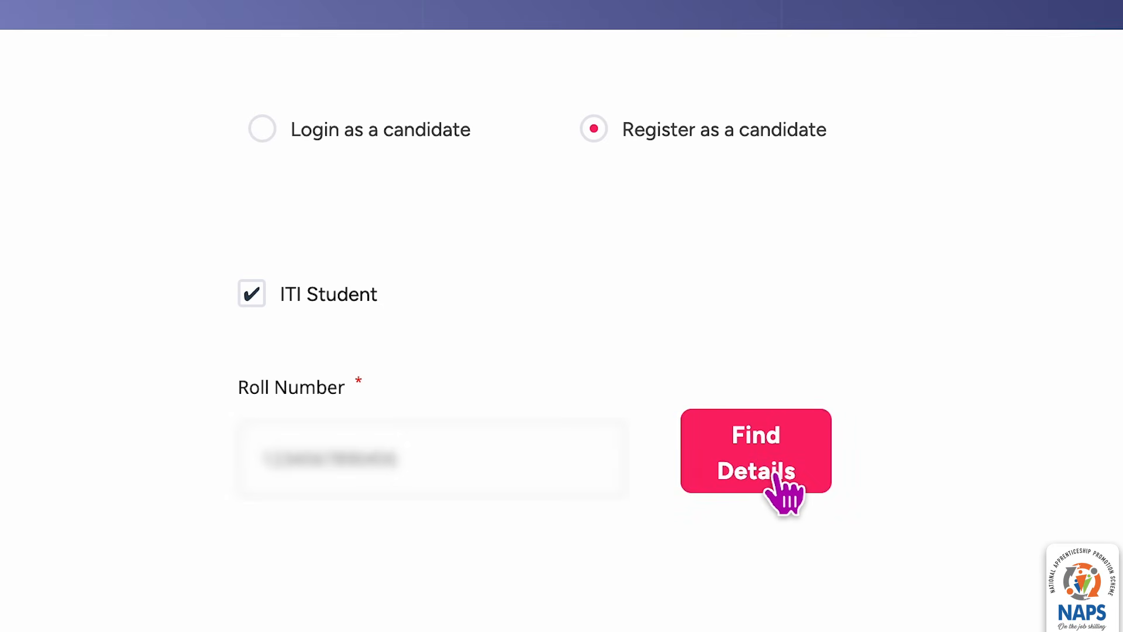
pyautogui.click(776, 475)
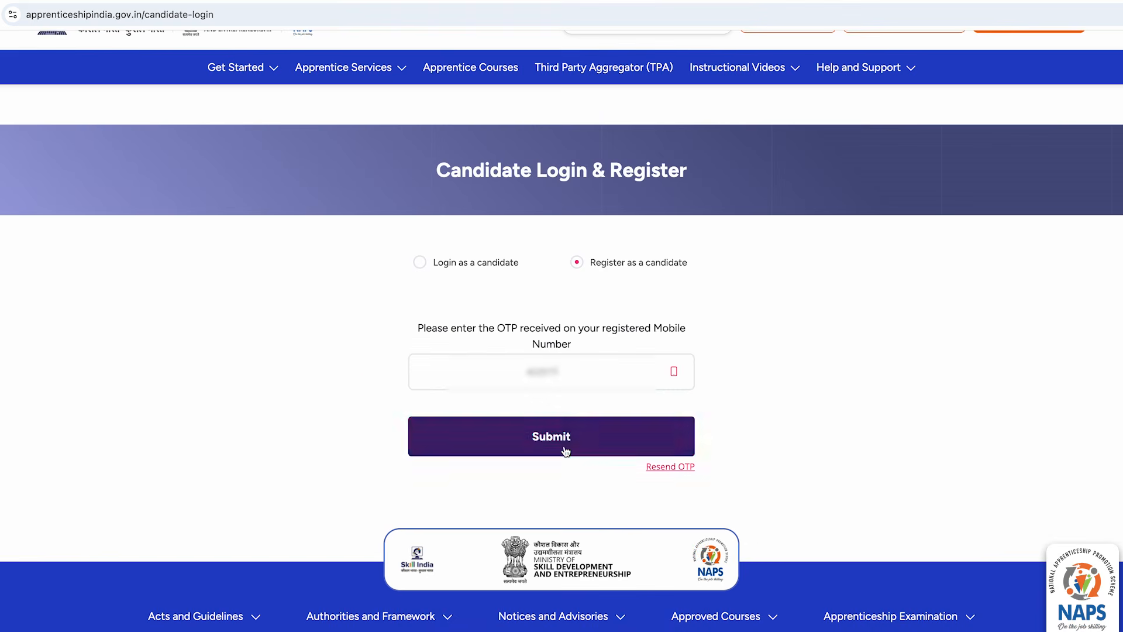
pyautogui.click(569, 445)
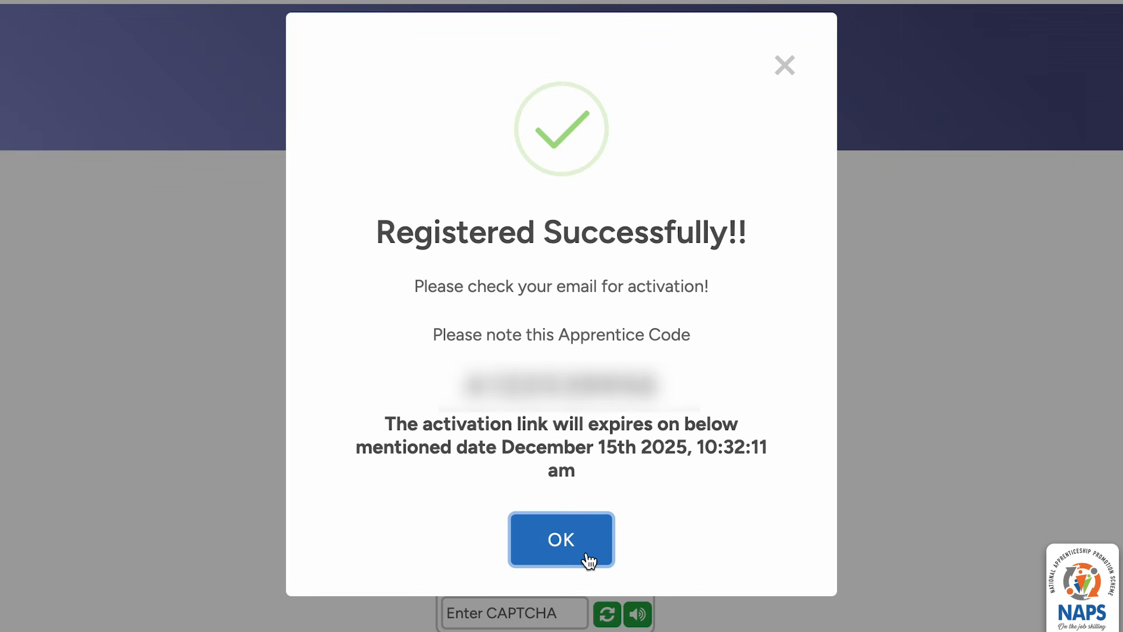
pyautogui.click(589, 561)
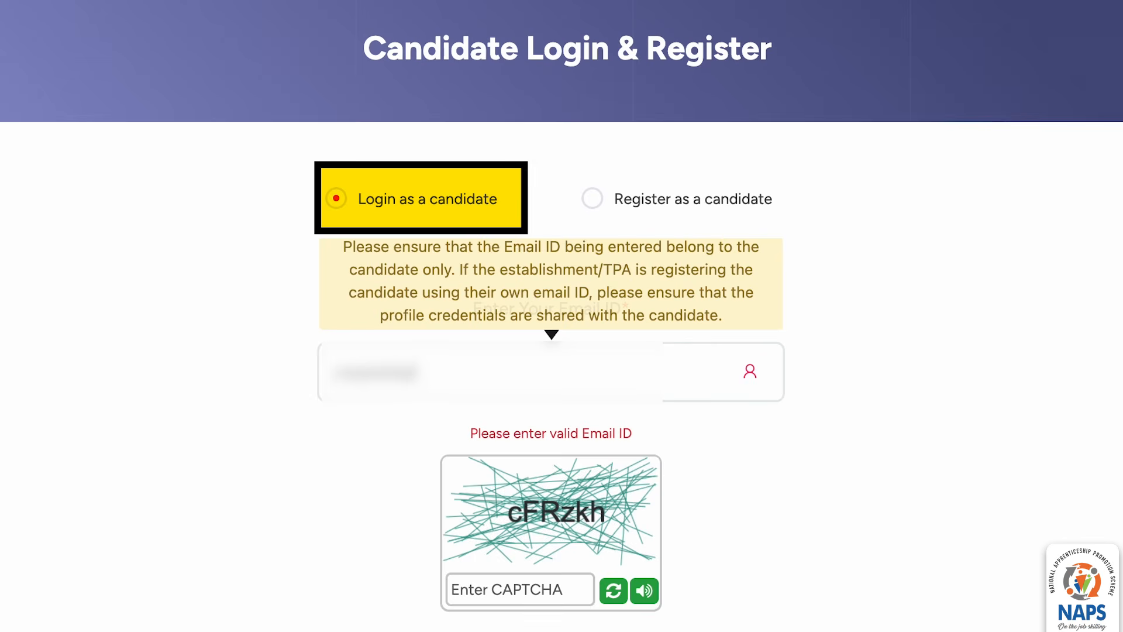
# - Sign in as the candidate with the e-mail ID, CAPTCHA and received OTP
pyautogui.write('gmail.com')
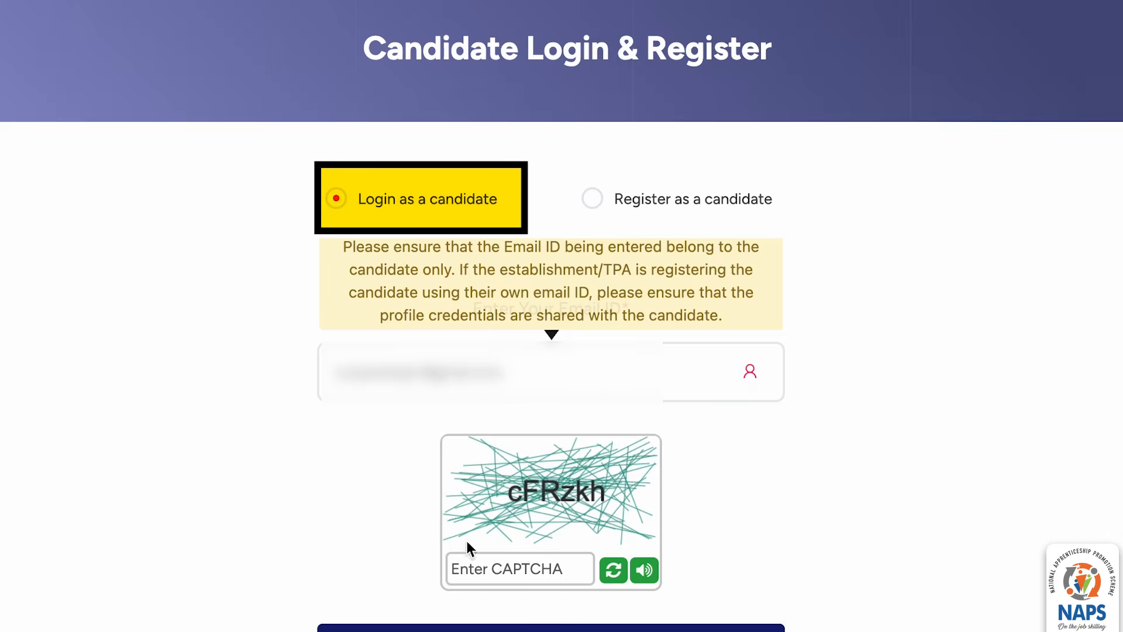
pyautogui.click(508, 567)
pyautogui.write('cF')
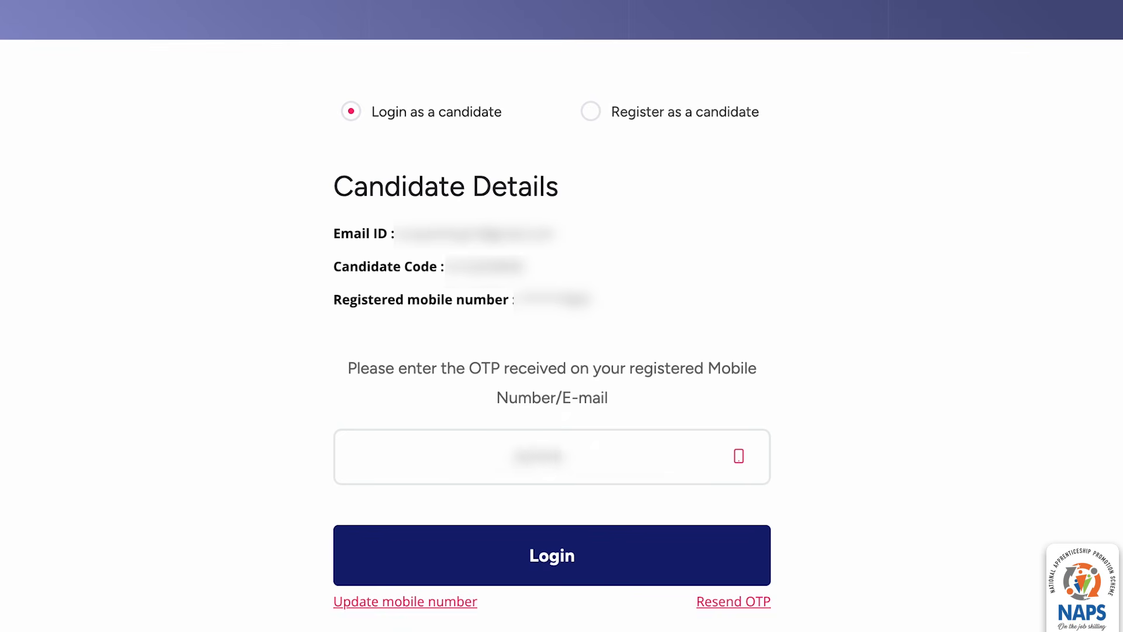
pyautogui.click(565, 561)
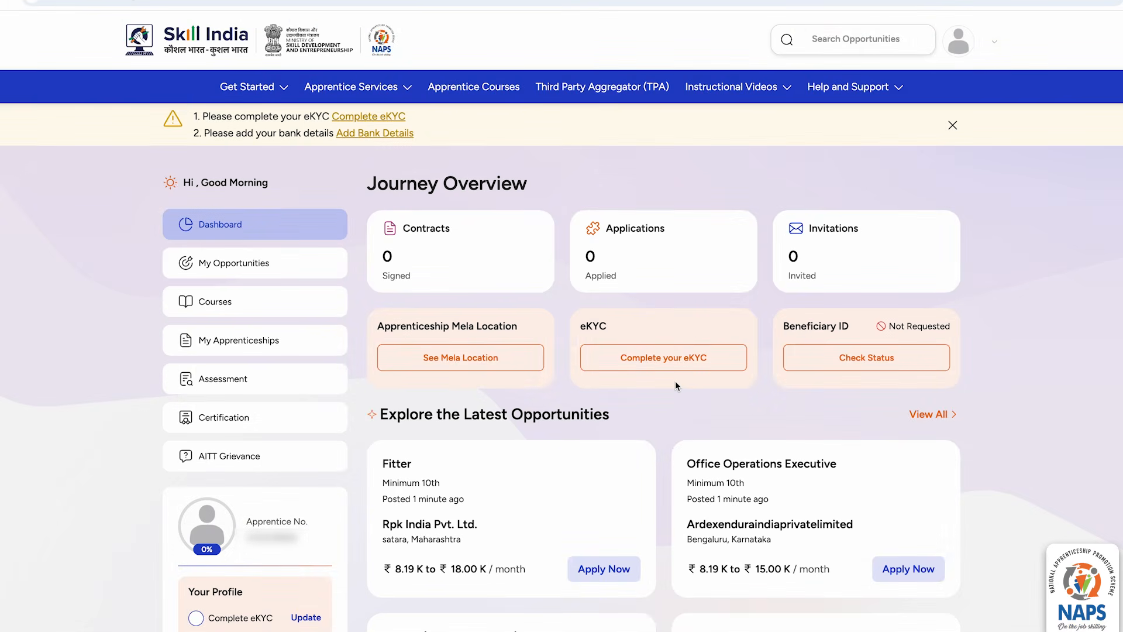
# - Start eKYC, give Aadhaar authentication consent, and verify the Aadhaar OTP
pyautogui.scroll(-3, 1026, 412)
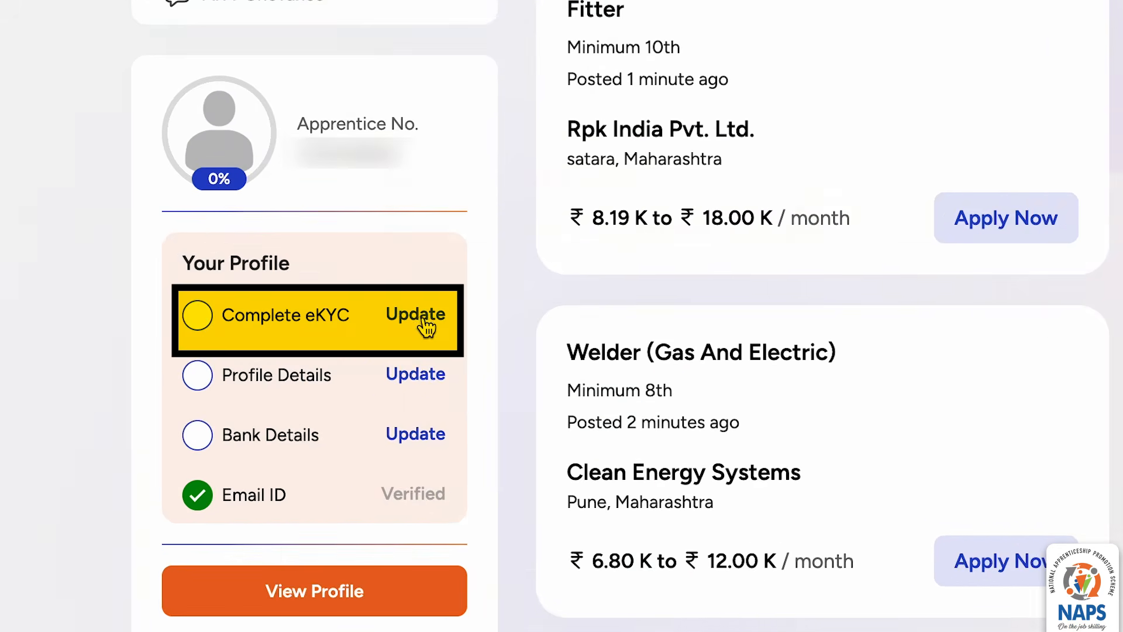
pyautogui.click(306, 461)
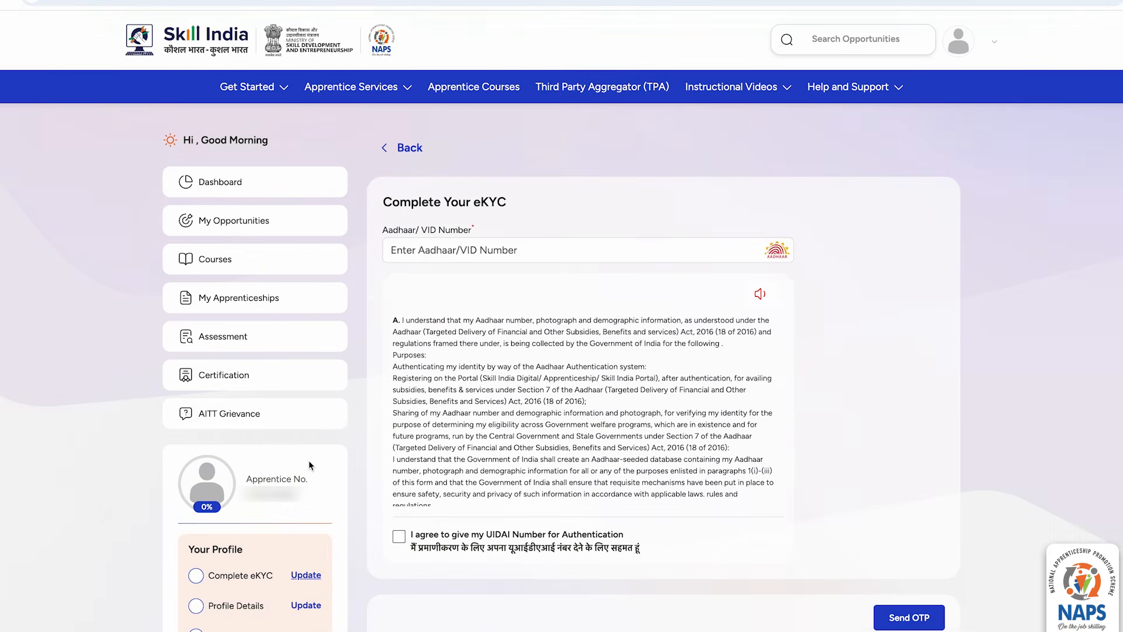
pyautogui.scroll(-1, 562, 316)
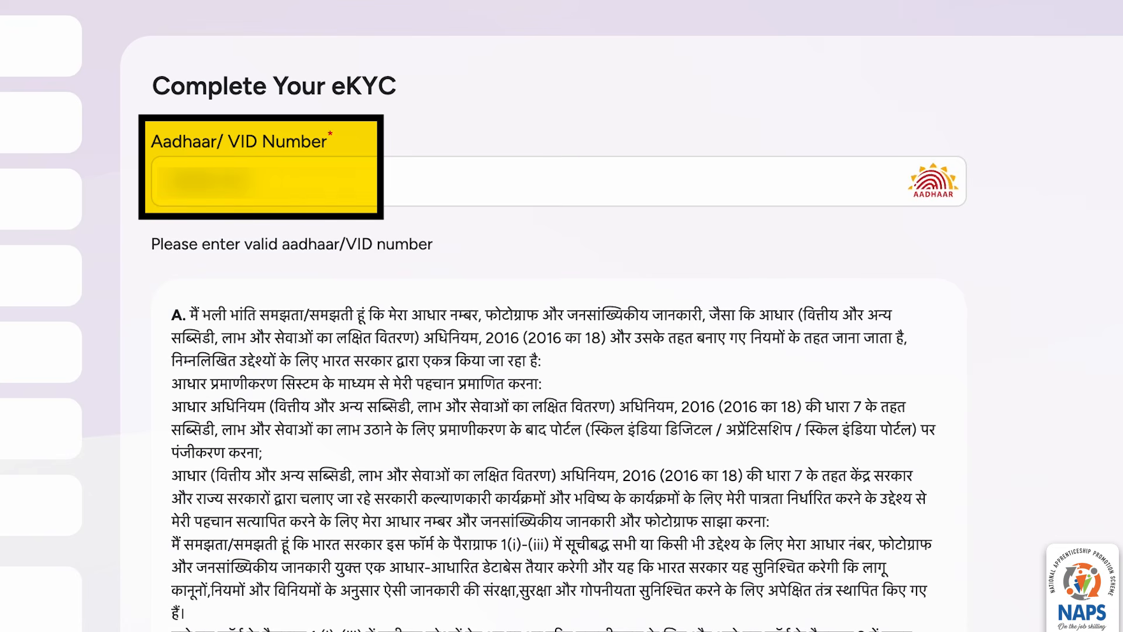
pyautogui.click(399, 464)
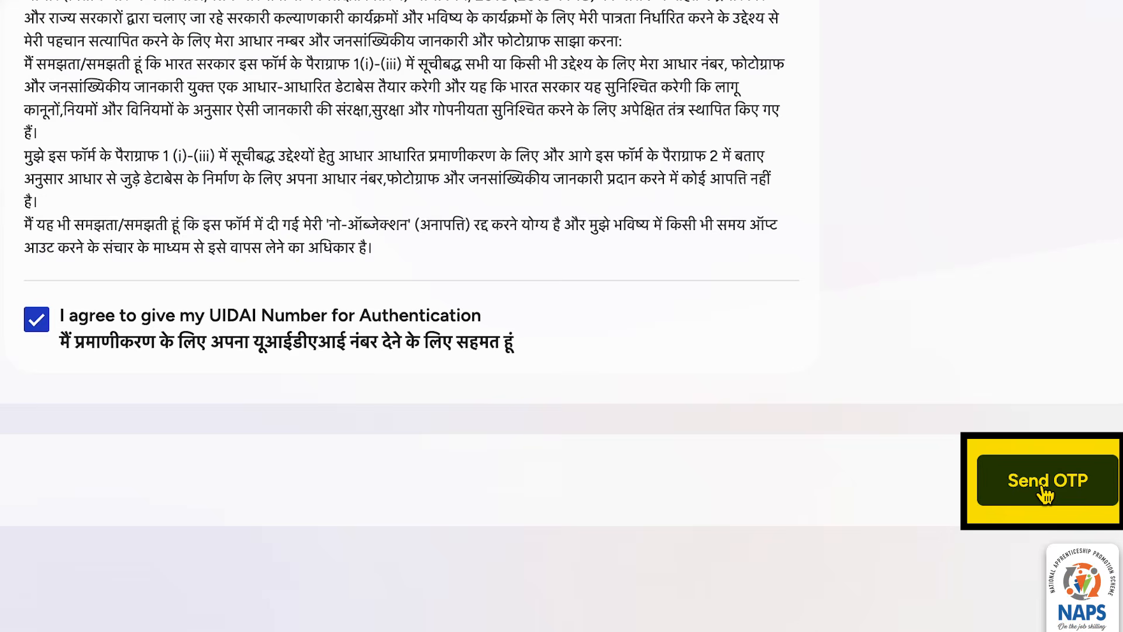
pyautogui.click(909, 549)
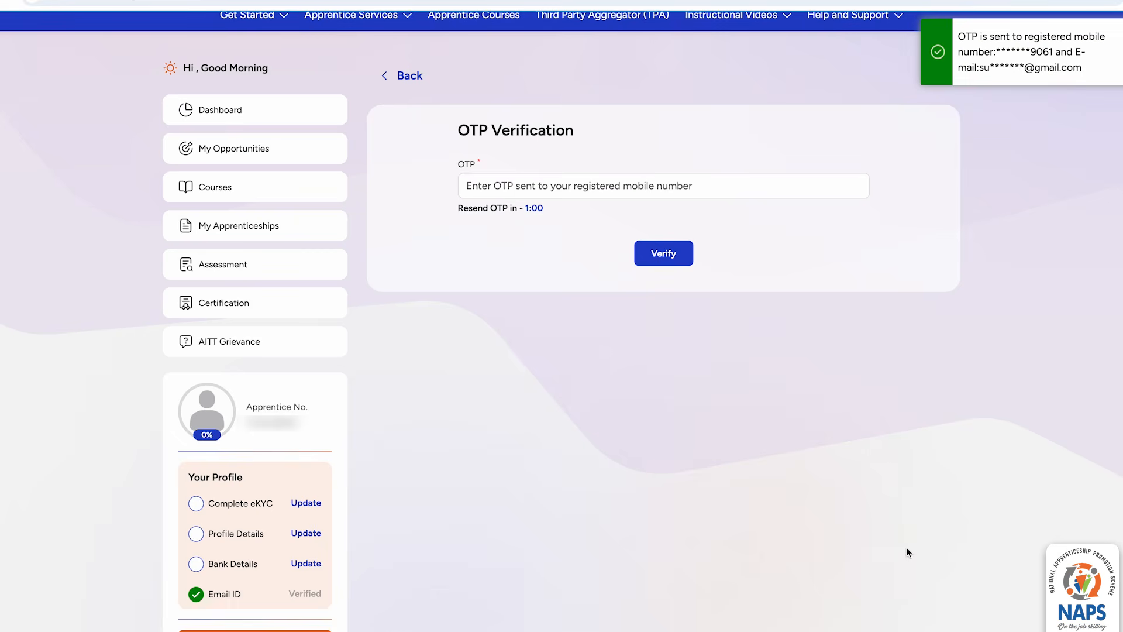
pyautogui.click(606, 191)
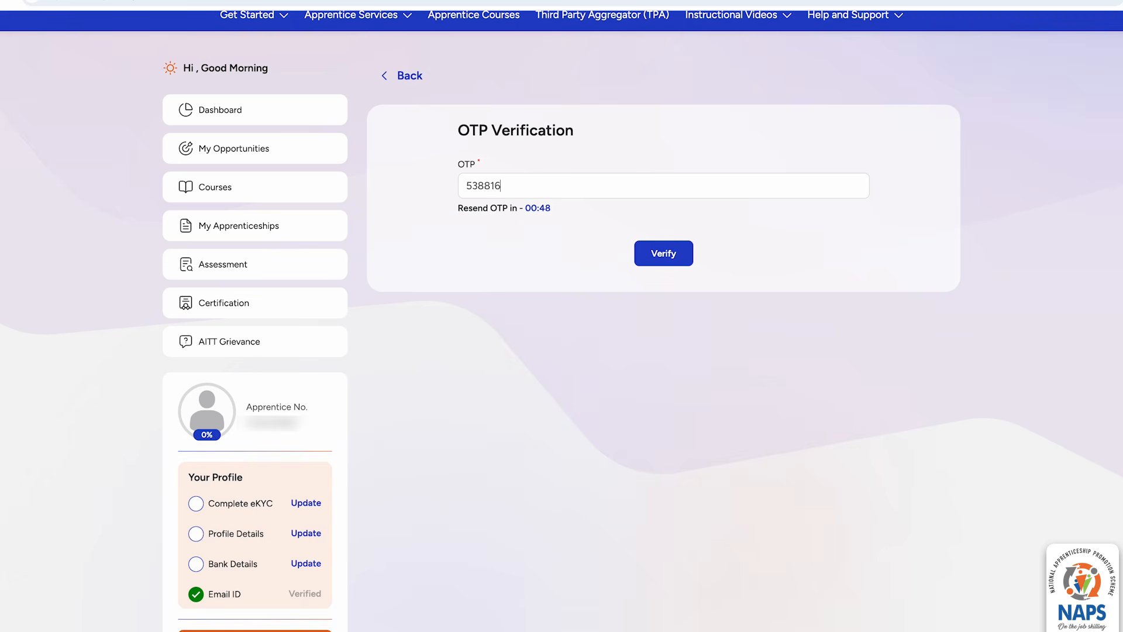
pyautogui.click(648, 259)
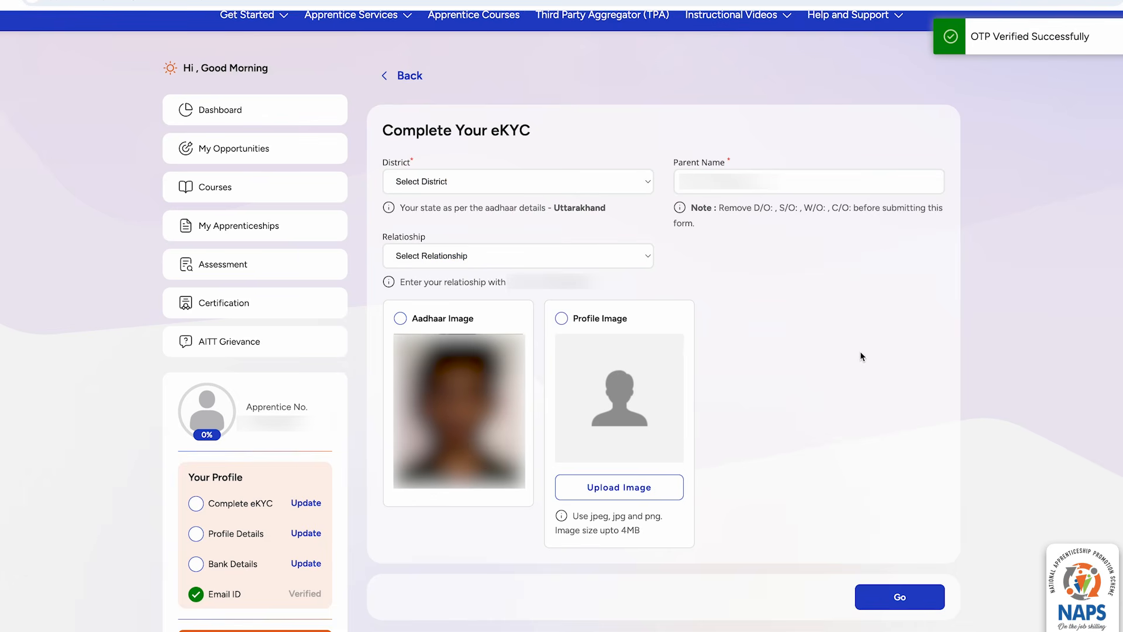
# - Submit eKYC with District Dehradun, Relationship Father and the Aadhaar image selected
pyautogui.scroll(-1, 857, 354)
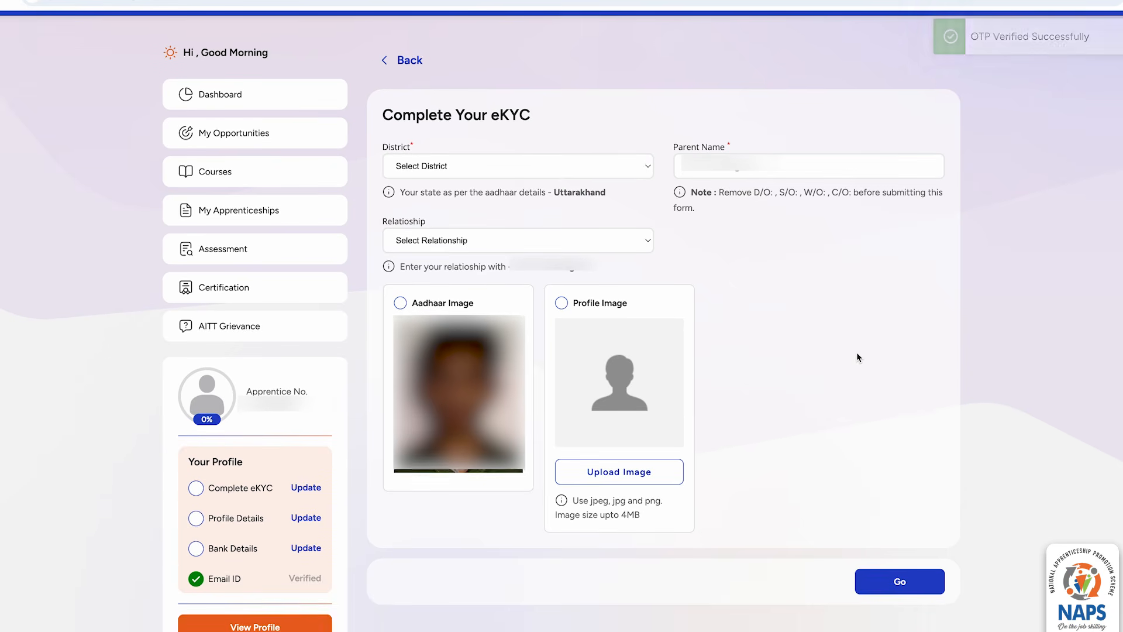
pyautogui.click(556, 172)
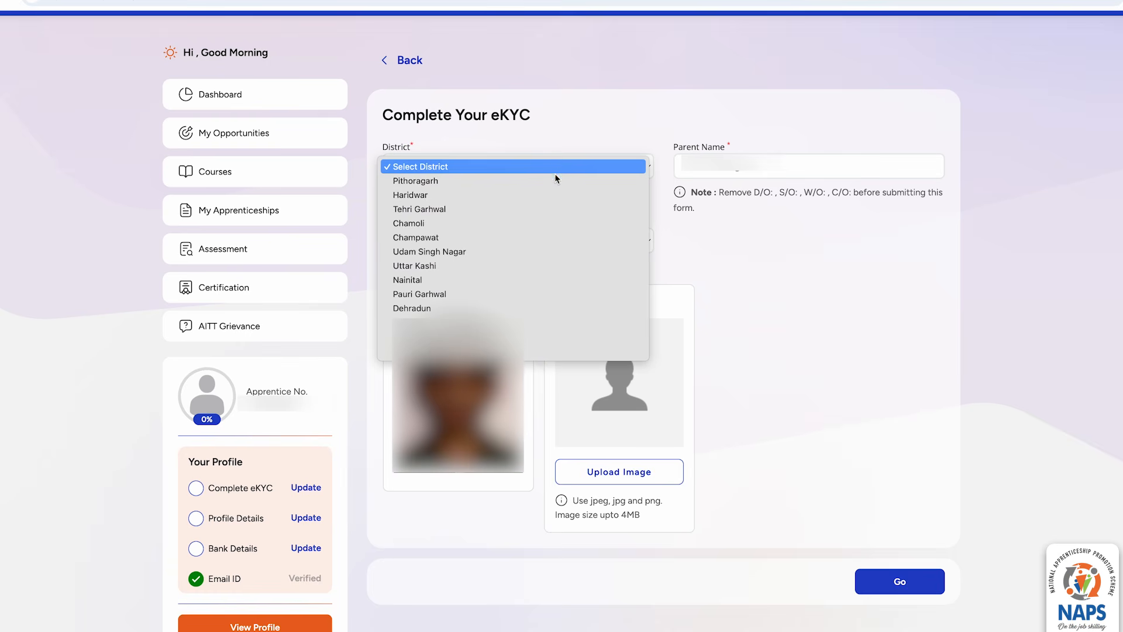
pyautogui.press('d')
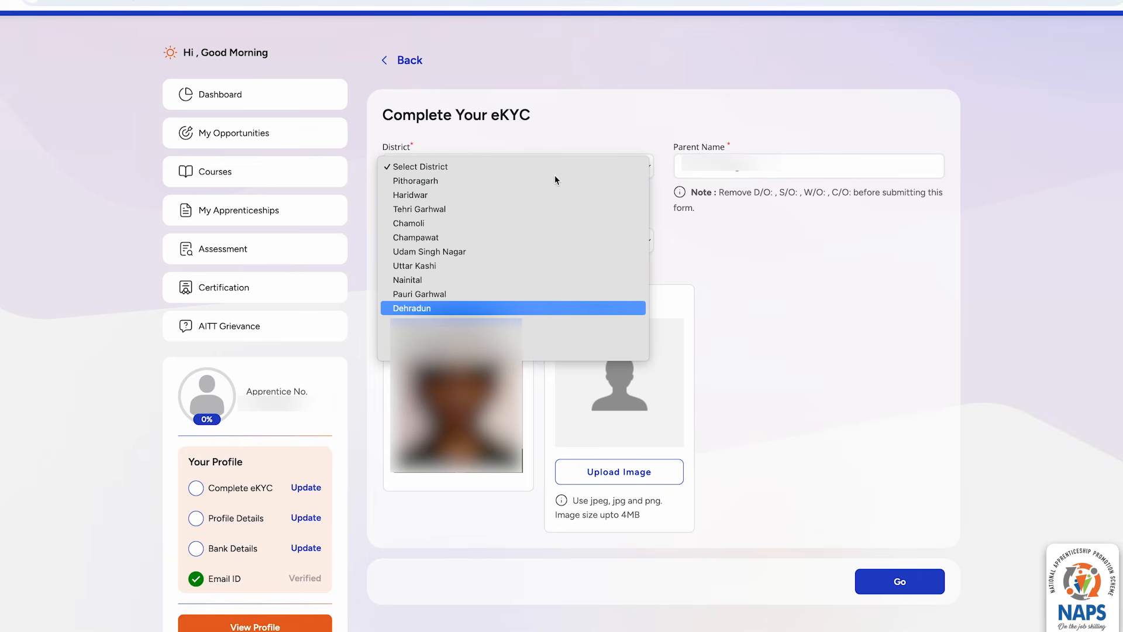
pyautogui.click(446, 310)
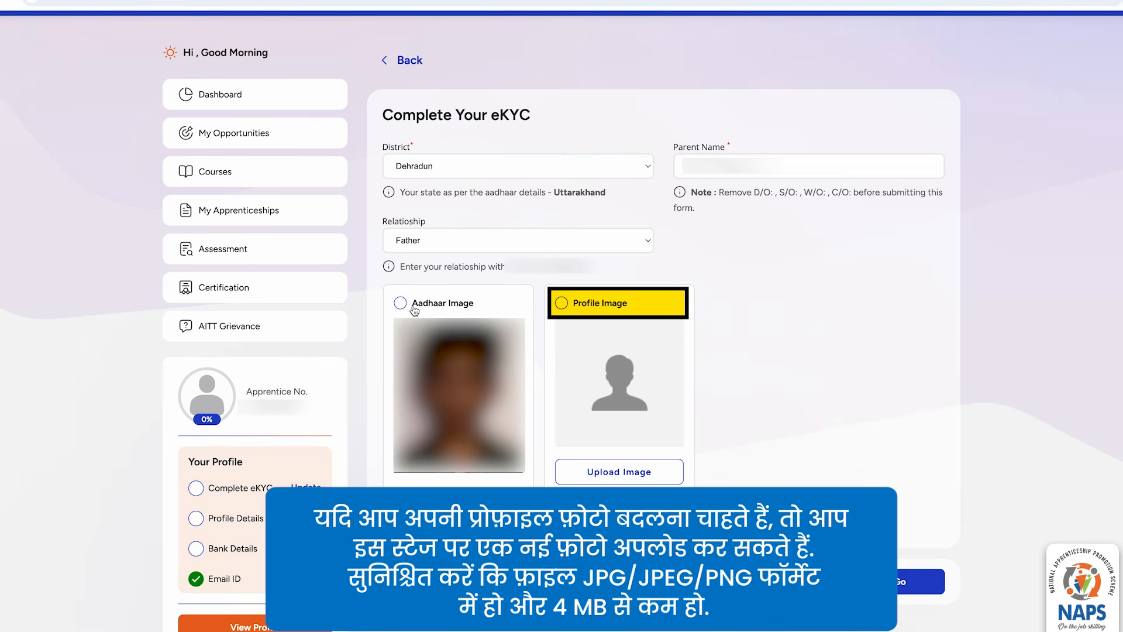
pyautogui.scroll(-2, 738, 340)
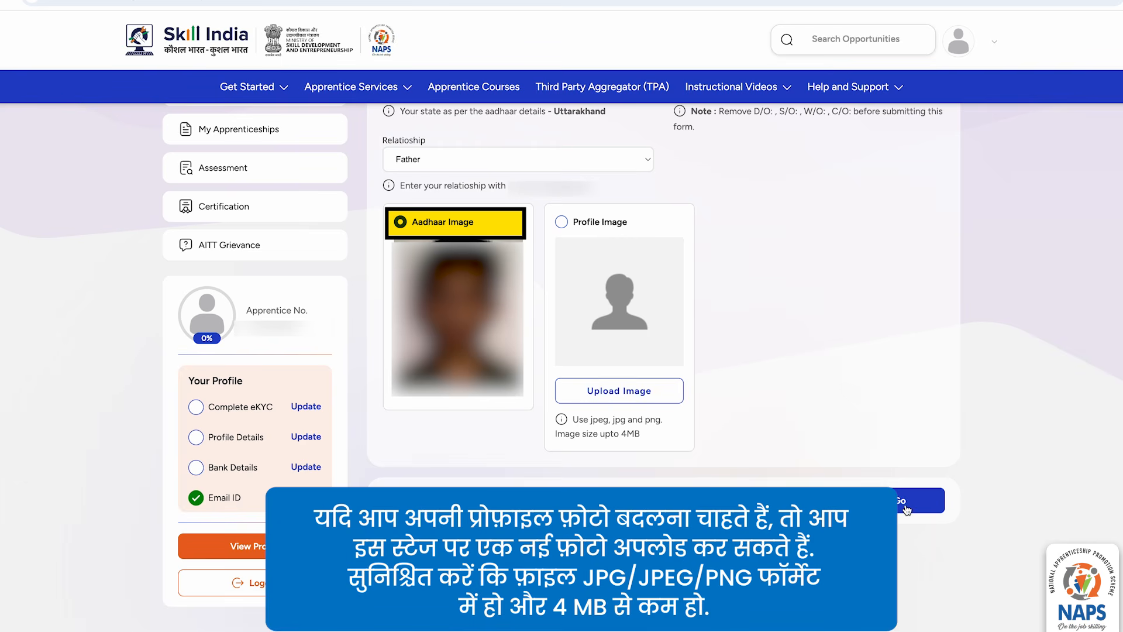
pyautogui.click(907, 507)
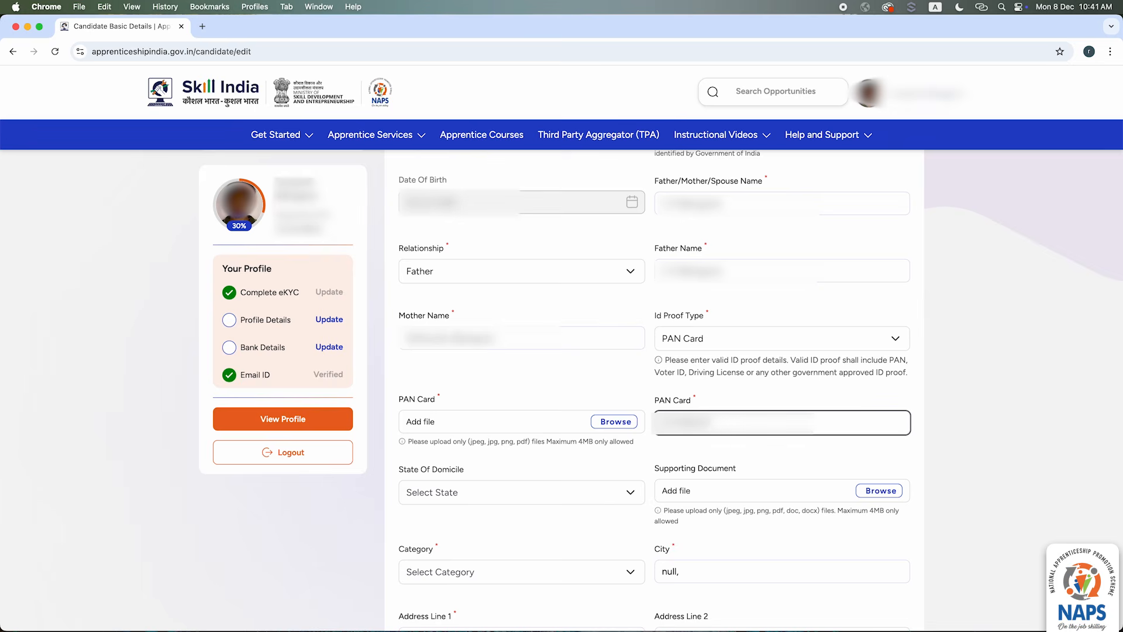
# - Upload the ID proof, choose a category and the signature screenshot, and save the profile details
pyautogui.click(614, 422)
pyautogui.click(263, 283)
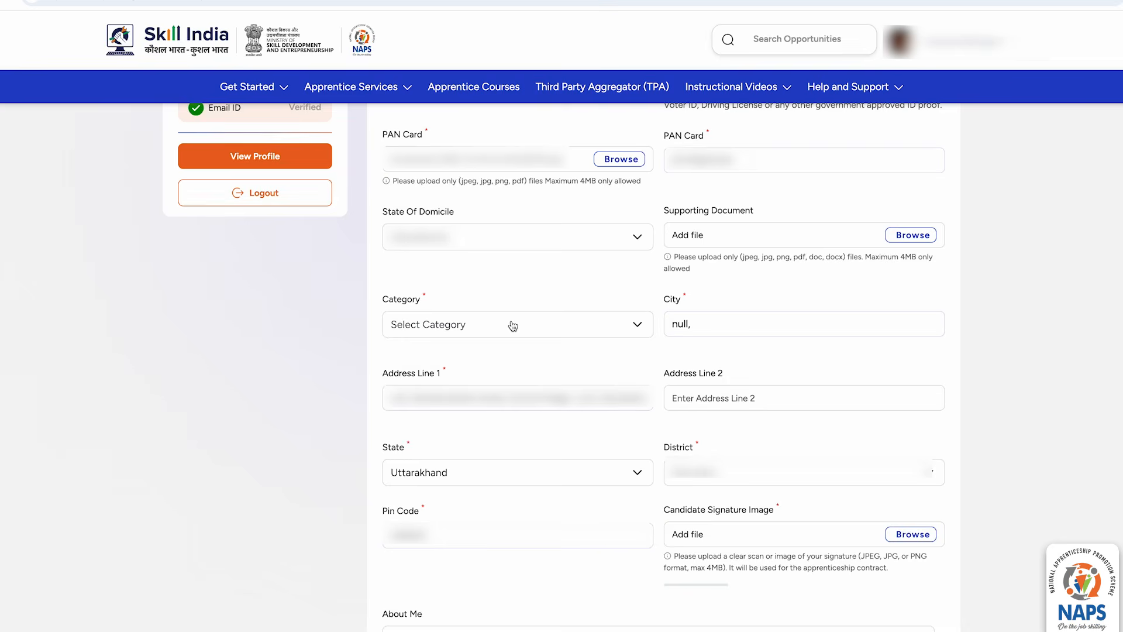
pyautogui.click(511, 323)
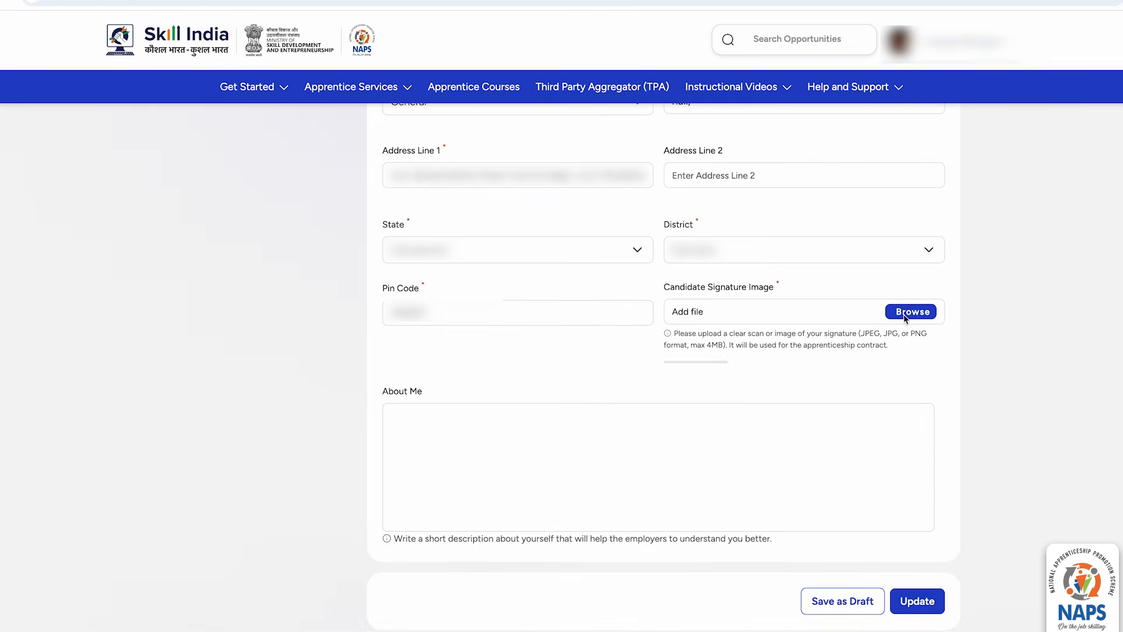
pyautogui.click(905, 313)
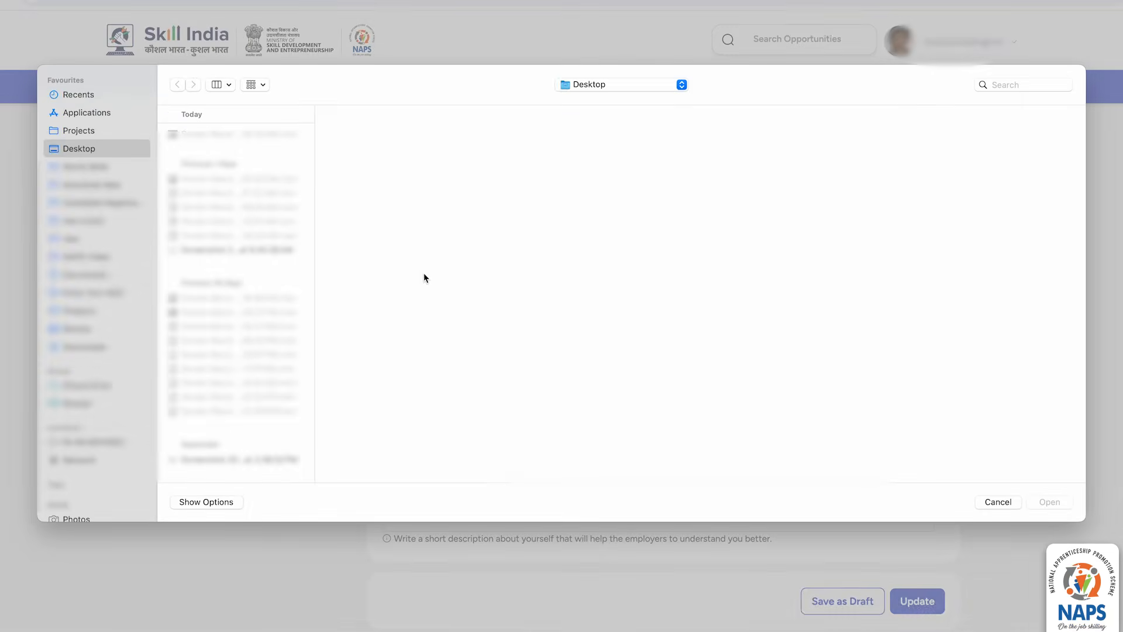
pyautogui.click(275, 253)
pyautogui.click(1050, 502)
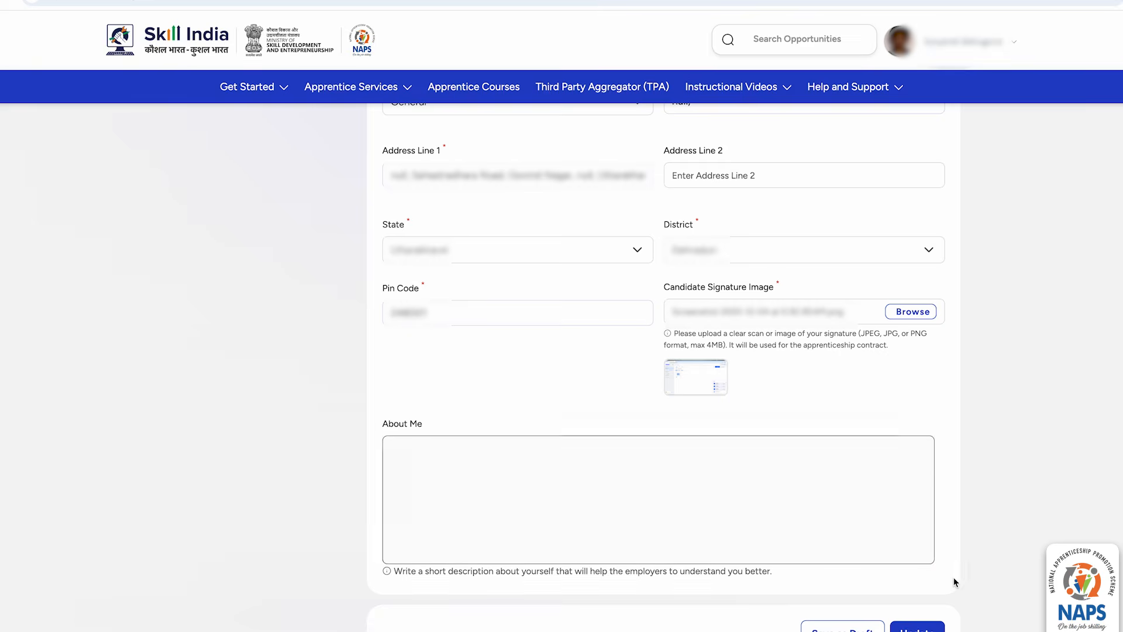
pyautogui.scroll(-2, 958, 554)
pyautogui.click(917, 584)
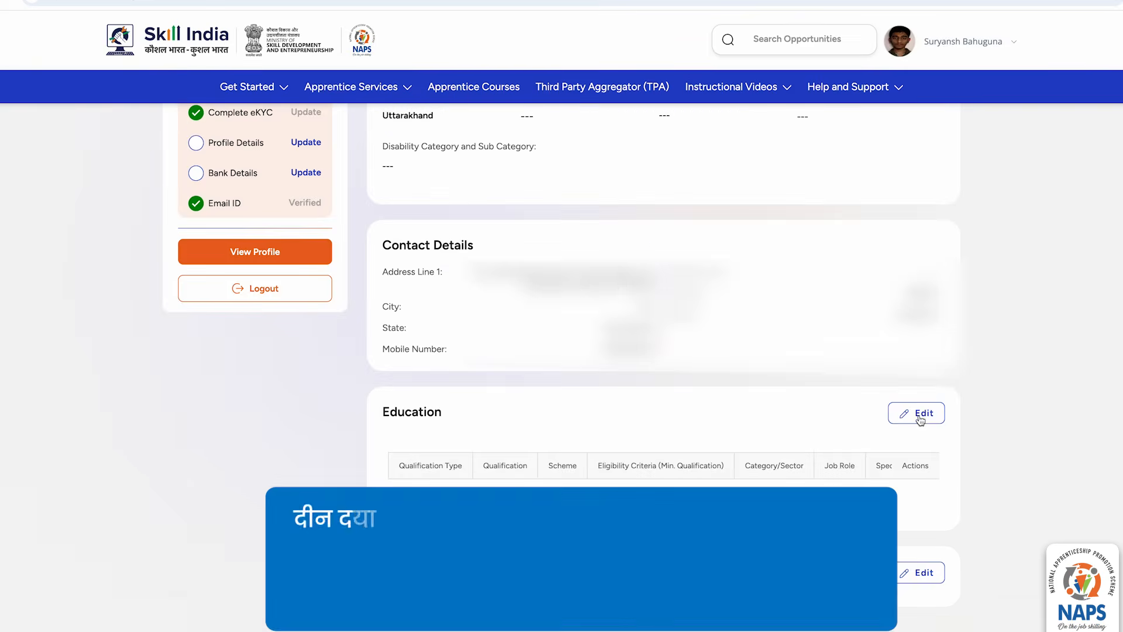
pyautogui.click(918, 417)
pyautogui.click(536, 268)
# - Set the education entry to Educational Qualification, Post Graduate, category MBA
pyautogui.scroll(-1, 529, 281)
pyautogui.click(521, 295)
pyautogui.click(757, 228)
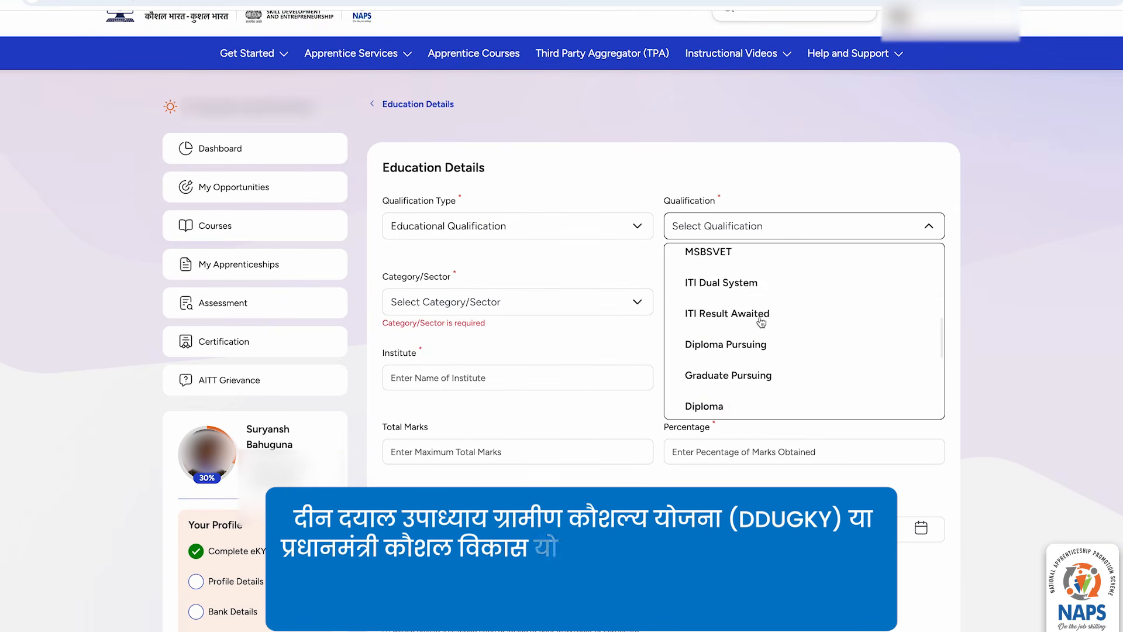
pyautogui.scroll(-3, 761, 322)
pyautogui.click(754, 325)
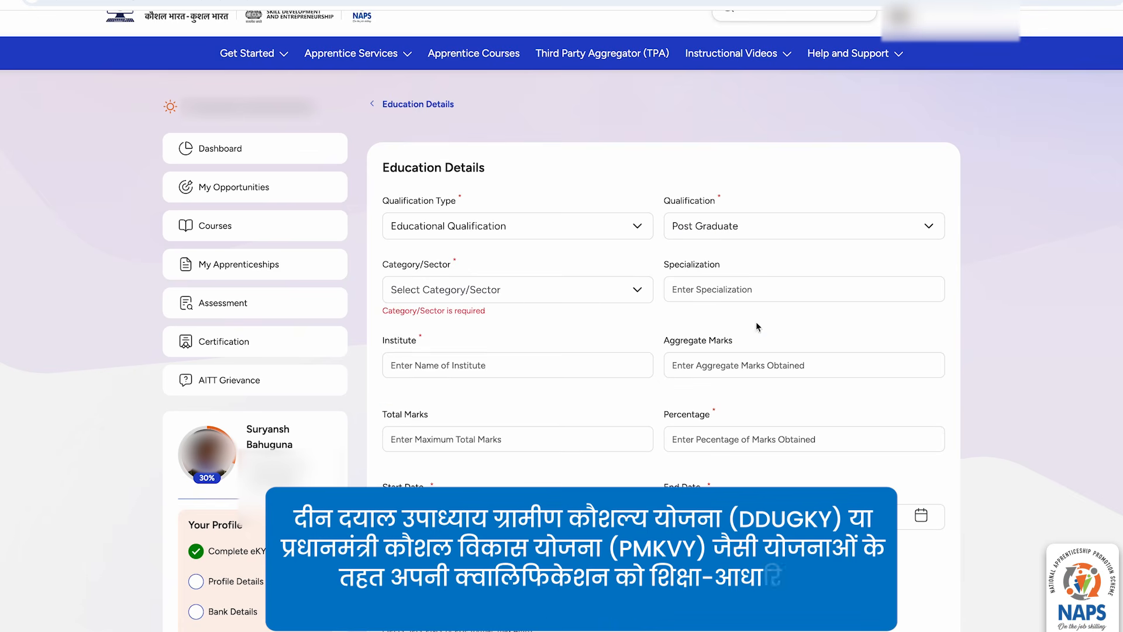
pyautogui.click(556, 290)
pyautogui.scroll(-2, 514, 421)
pyautogui.click(530, 388)
# - Enter NMIMS as the institute and 75 as the percentage of marks
pyautogui.click(730, 291)
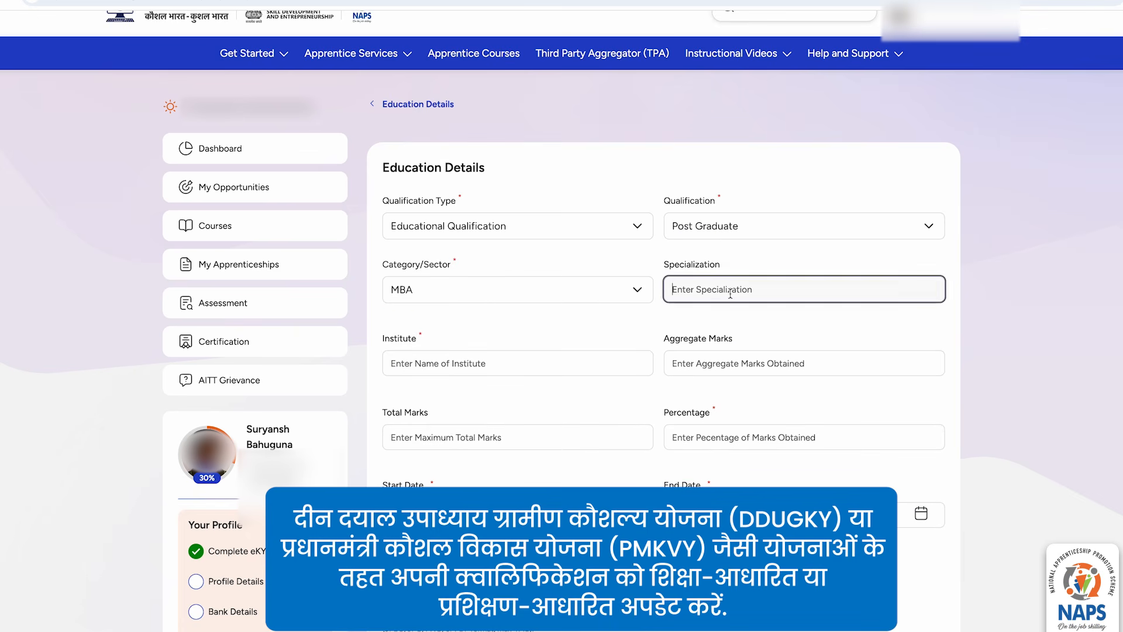
pyautogui.click(550, 362)
pyautogui.write('N')
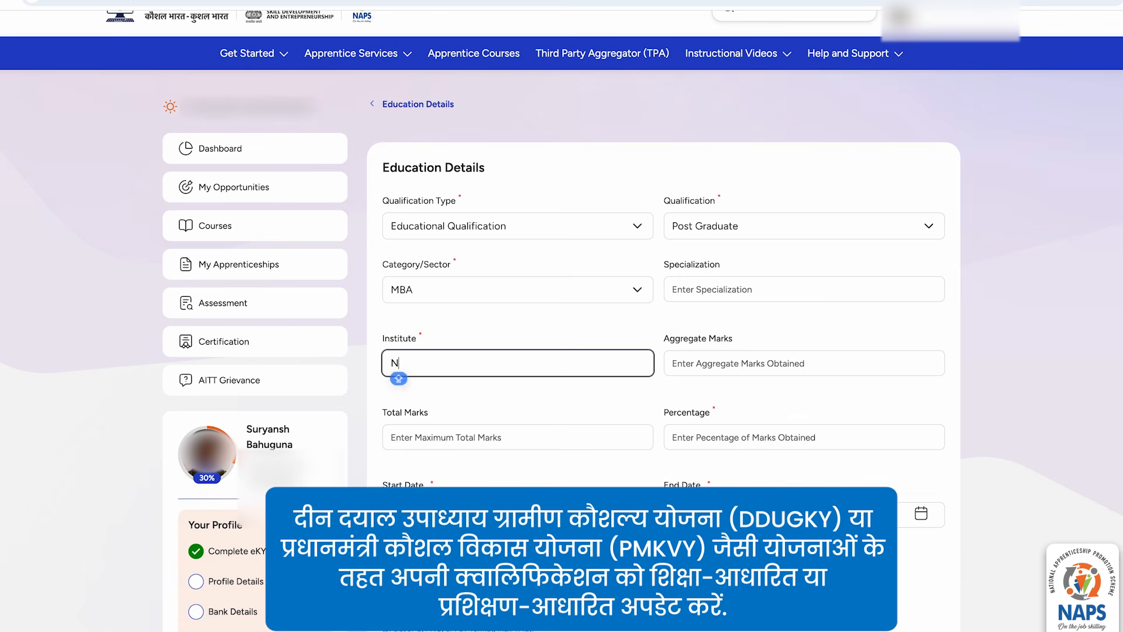
pyautogui.scroll(-1, 691, 405)
pyautogui.click(702, 413)
pyautogui.write('75')
# - Set the qualification start date to July 1, 2021
pyautogui.scroll(-2, 642, 414)
pyautogui.click(641, 411)
pyautogui.click(406, 187)
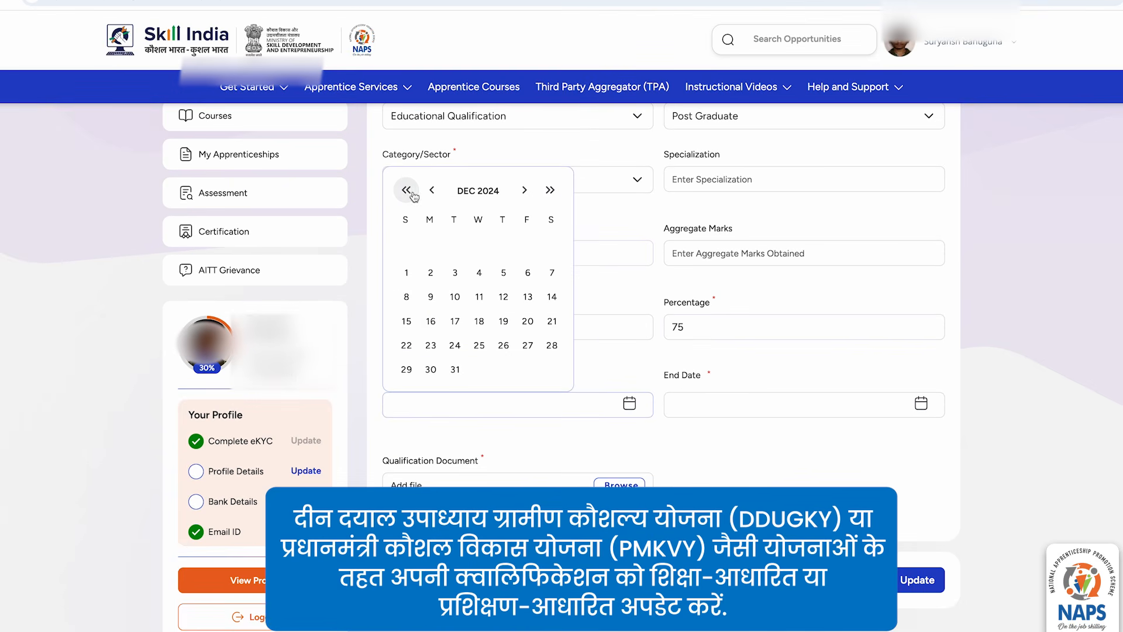
pyautogui.doubleClick(406, 188)
pyautogui.click(406, 211)
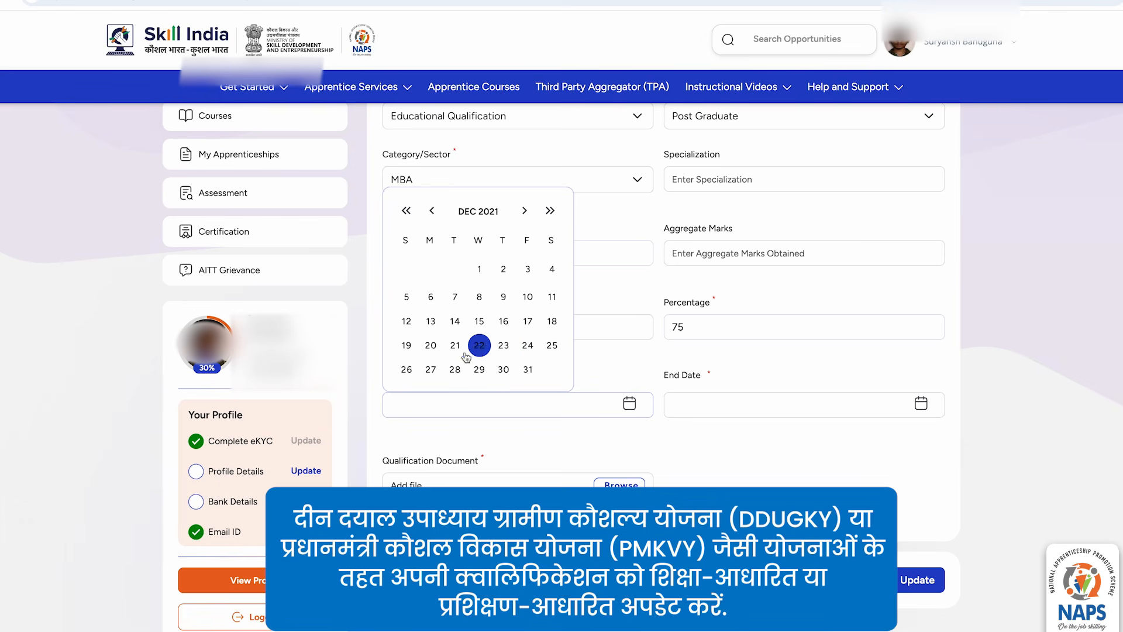
pyautogui.click(431, 211)
pyautogui.click(437, 192)
pyautogui.click(438, 192)
pyautogui.click(432, 191)
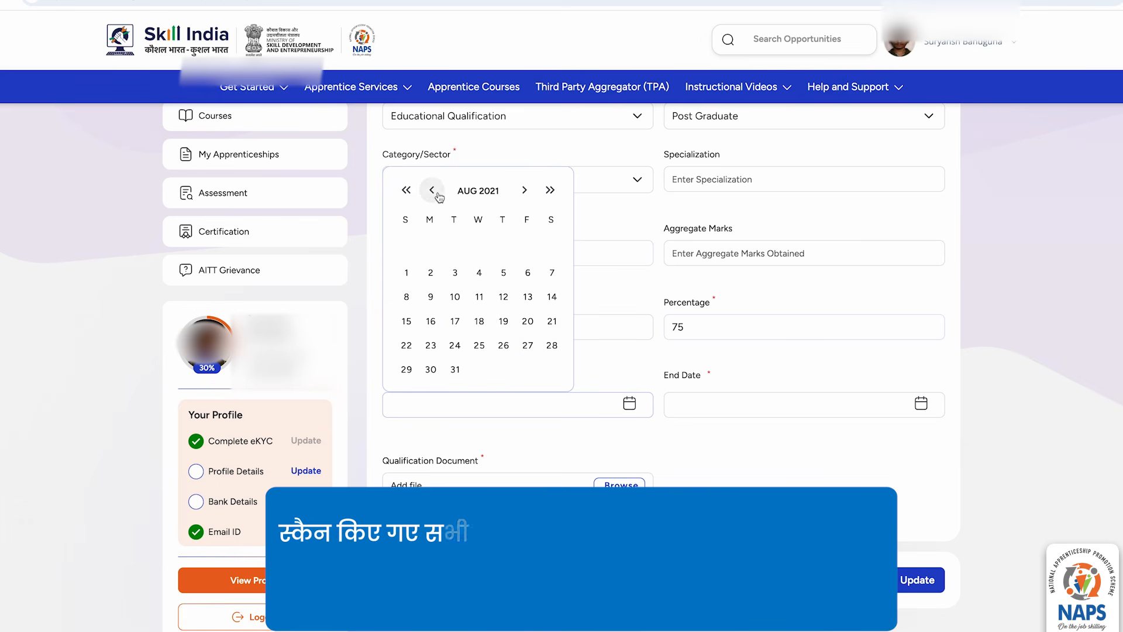
pyautogui.click(432, 191)
pyautogui.click(505, 261)
# - Set the qualification end date to May 31, 2023
pyautogui.click(800, 403)
pyautogui.click(688, 191)
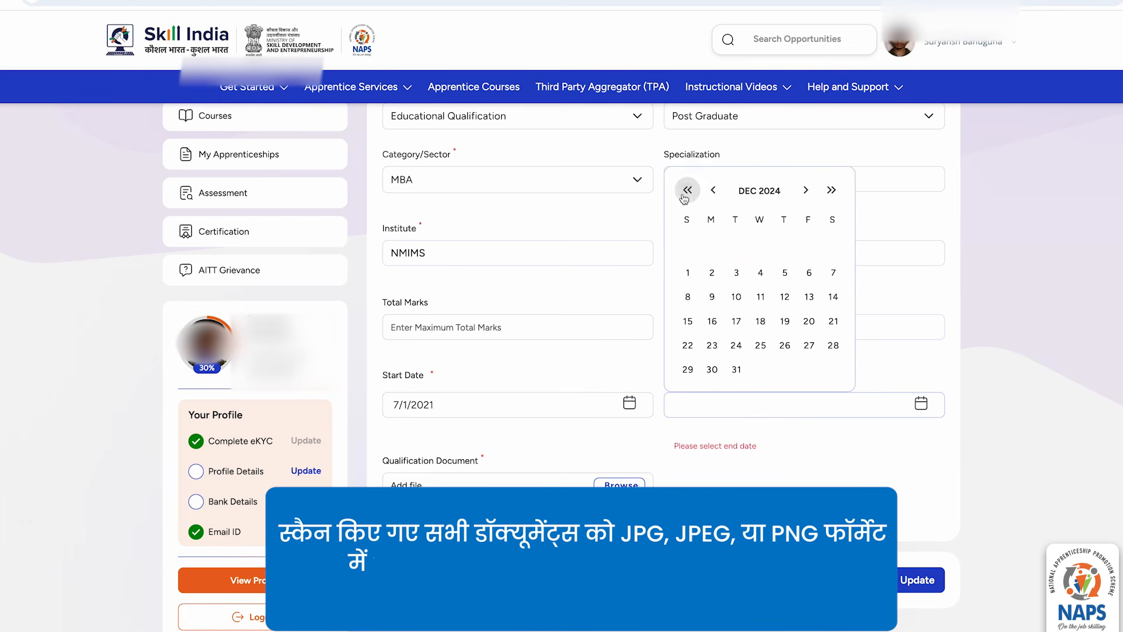
pyautogui.click(688, 190)
pyautogui.click(713, 190)
pyautogui.click(713, 190)
pyautogui.click(713, 190)
pyautogui.click(709, 211)
pyautogui.click(709, 211)
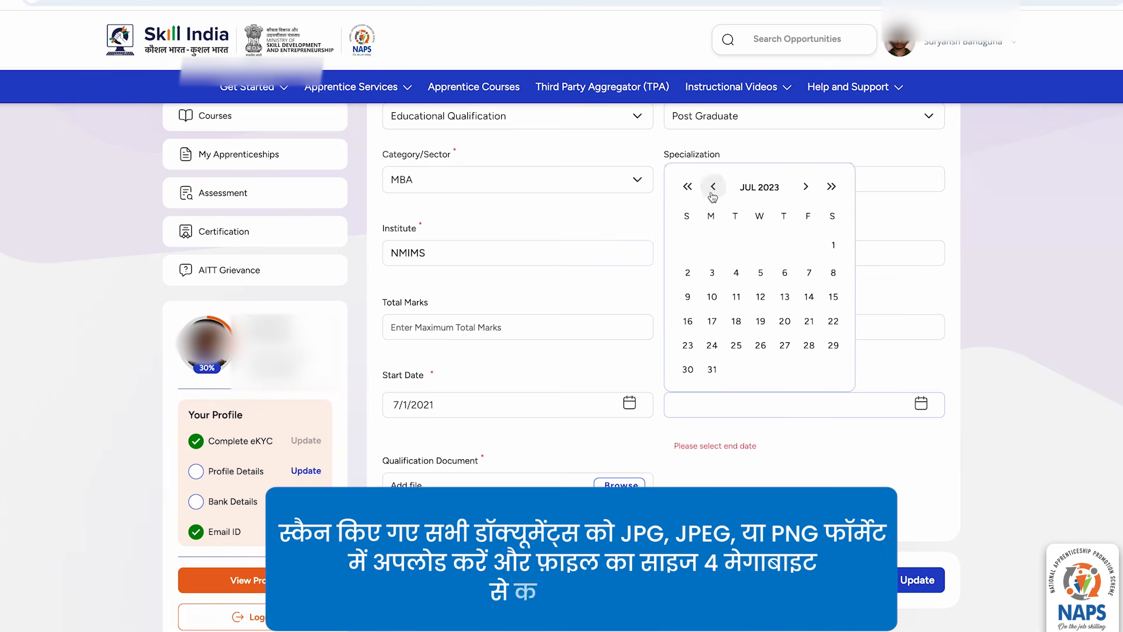
pyautogui.click(712, 185)
pyautogui.click(712, 185)
pyautogui.click(760, 369)
# - Choose the qualification document file for upload
pyautogui.scroll(-1, 517, 470)
pyautogui.click(619, 451)
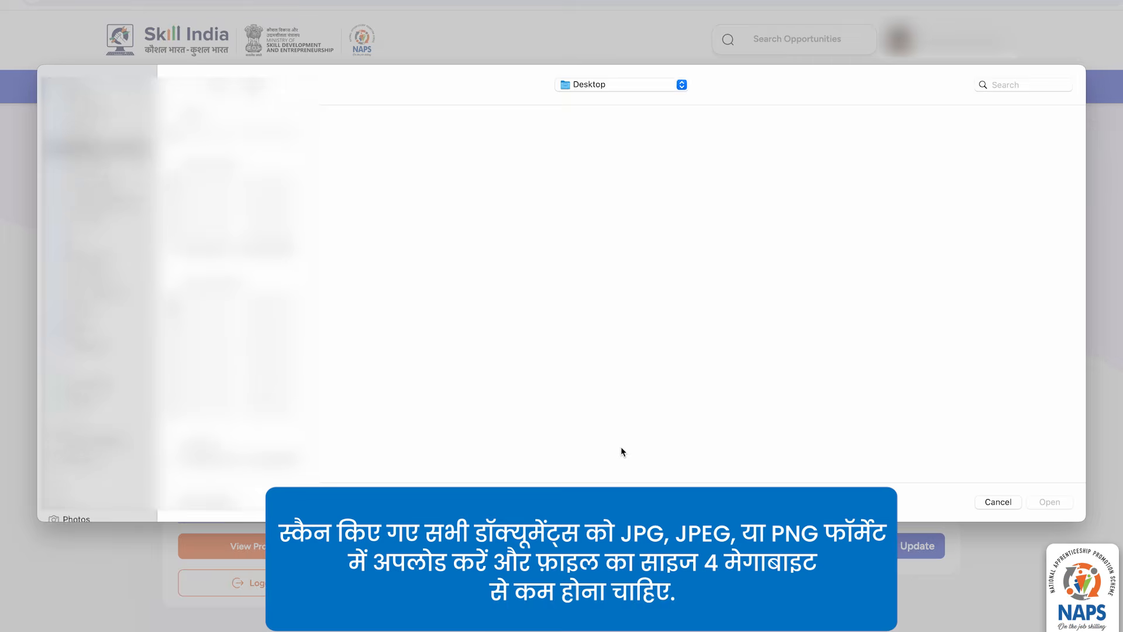
pyautogui.press('Return')
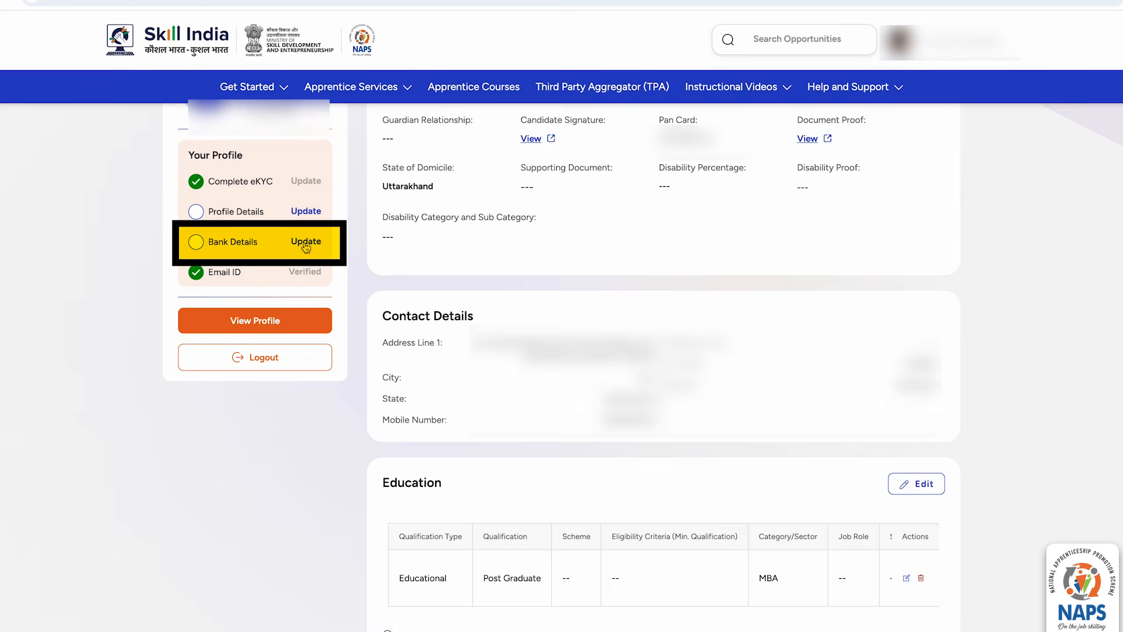
# - Enter the AXIS BANK IFSC, Savings account type, and the account number twice
pyautogui.click(306, 248)
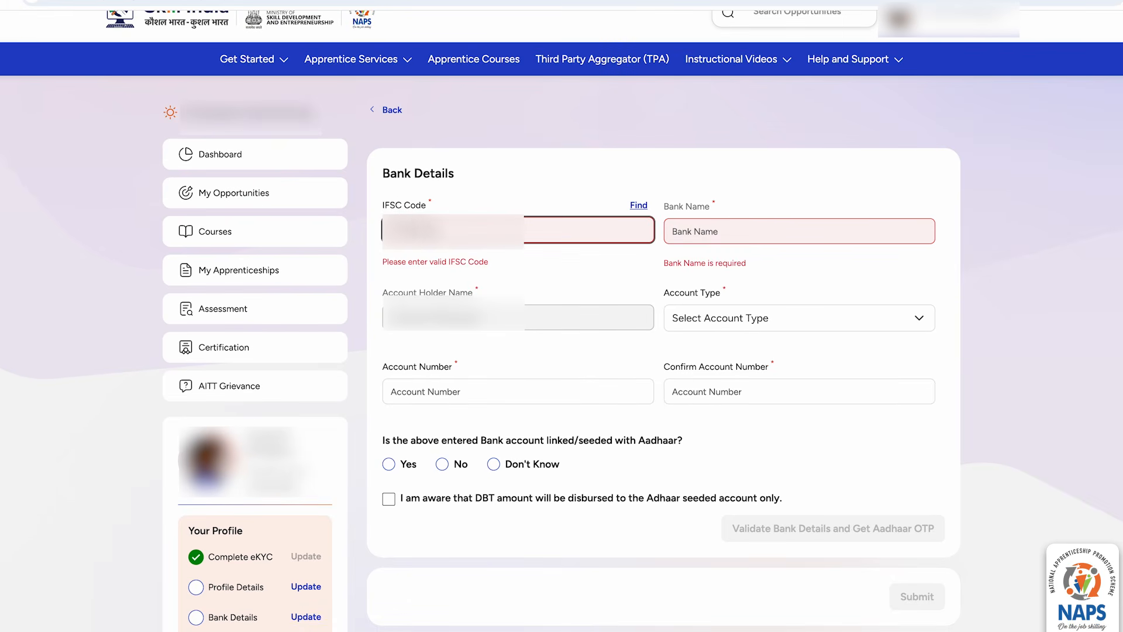
pyautogui.click(534, 253)
pyautogui.scroll(-1, 554, 281)
pyautogui.click(796, 292)
pyautogui.click(702, 361)
pyautogui.click(529, 370)
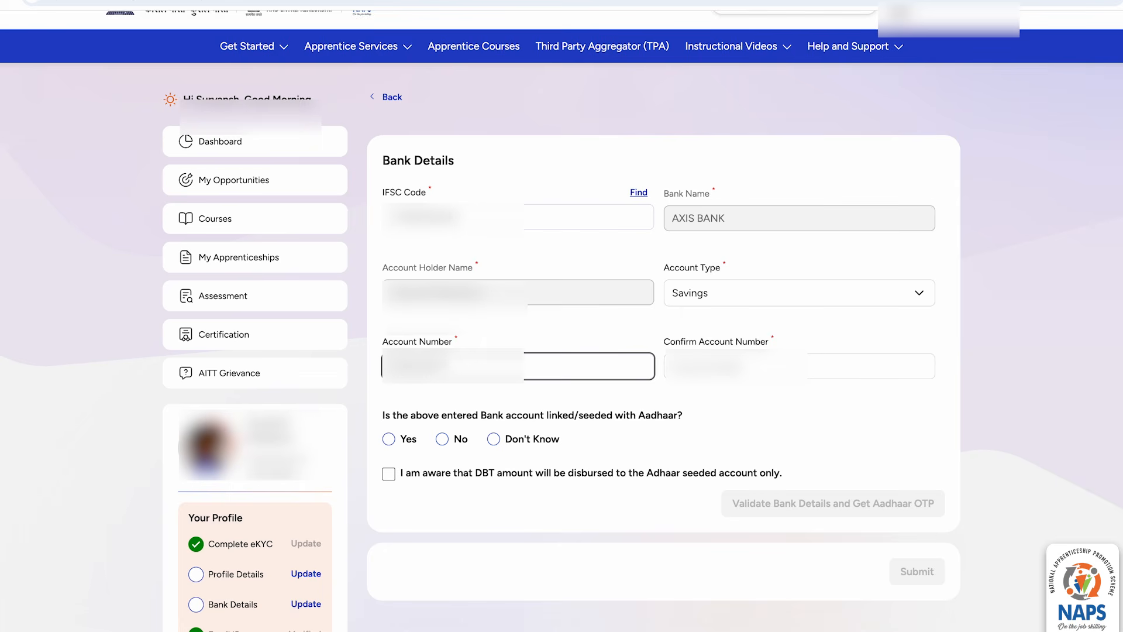
pyautogui.write('...')
pyautogui.click(767, 368)
pyautogui.write('...')
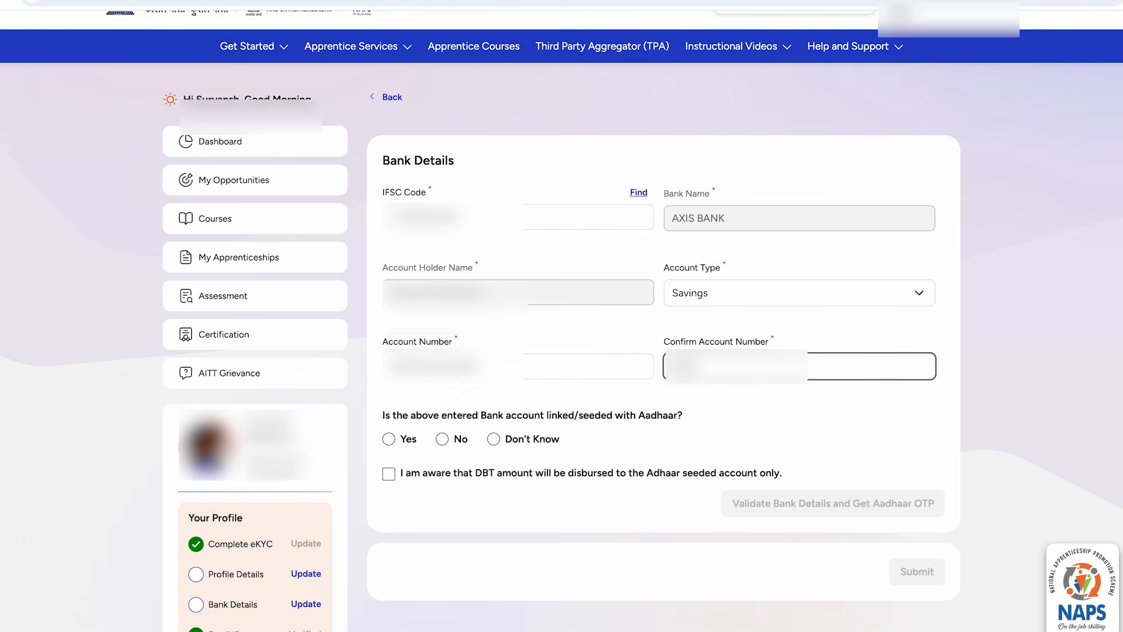
pyautogui.write('...')
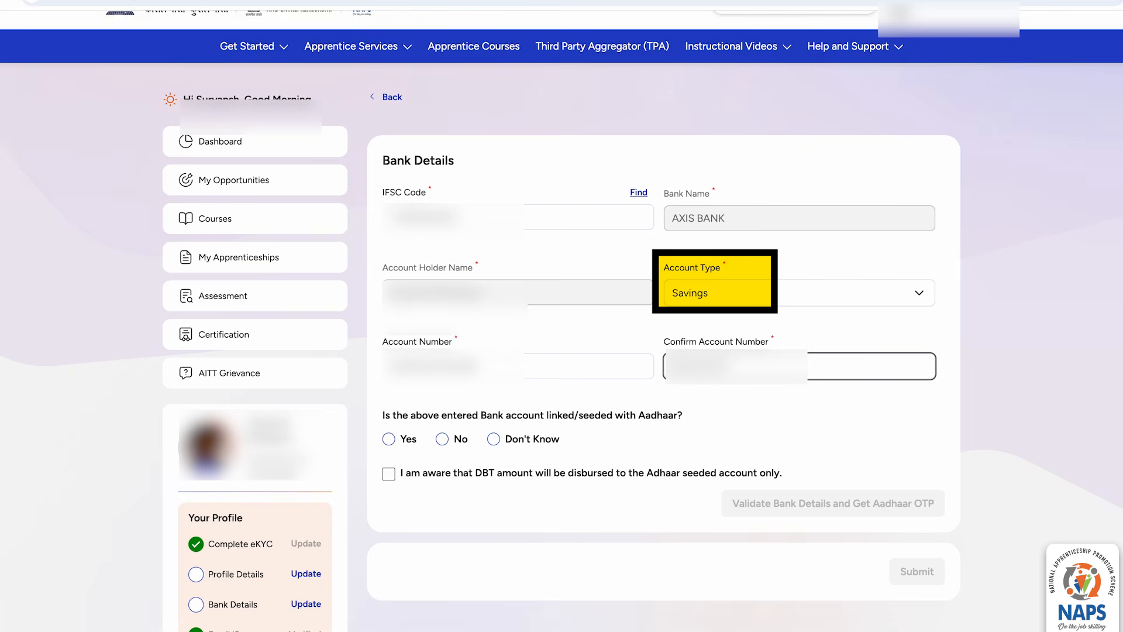
# - Mark the account as Aadhaar-linked, acknowledge the DBT condition, and validate with the Aadhaar OTP
pyautogui.click(389, 439)
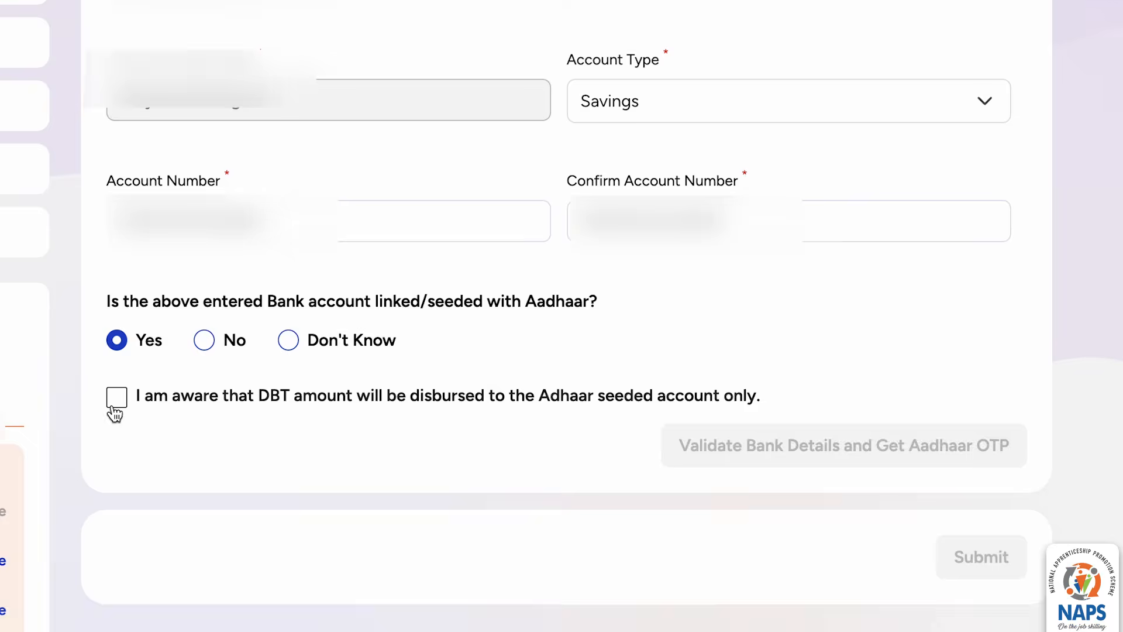
pyautogui.click(115, 403)
pyautogui.scroll(-1, 991, 406)
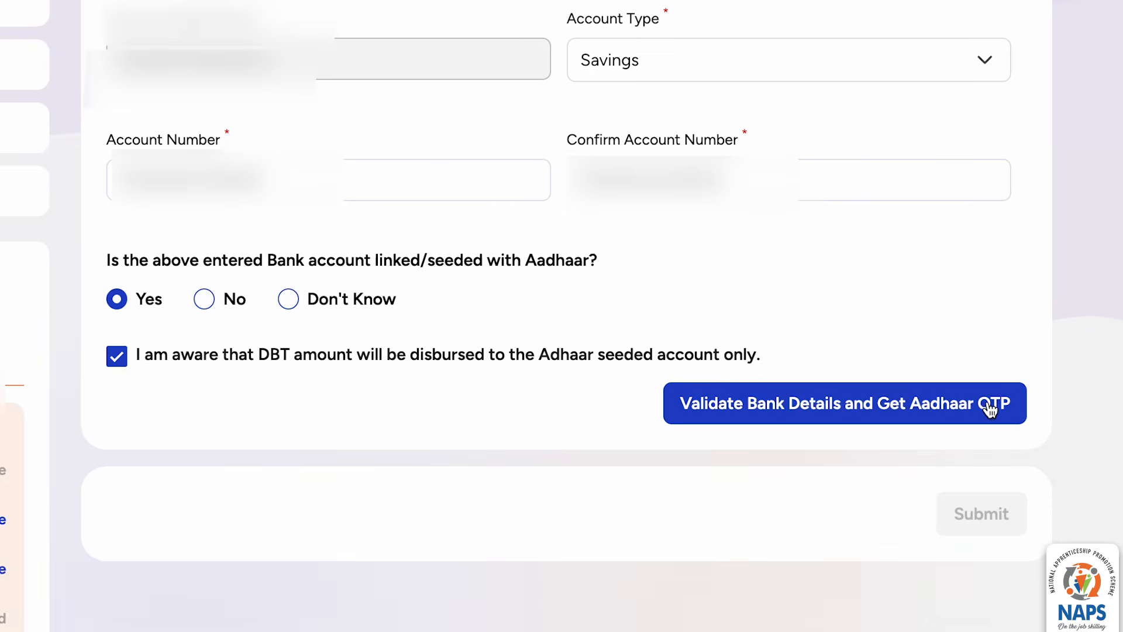
pyautogui.click(990, 406)
pyautogui.click(333, 414)
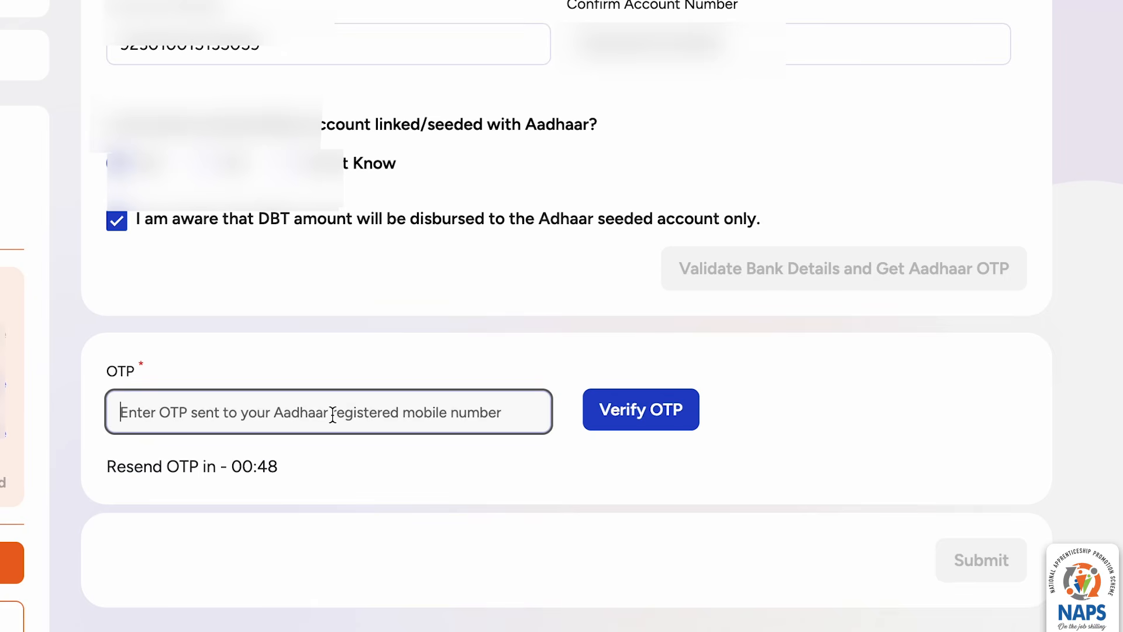
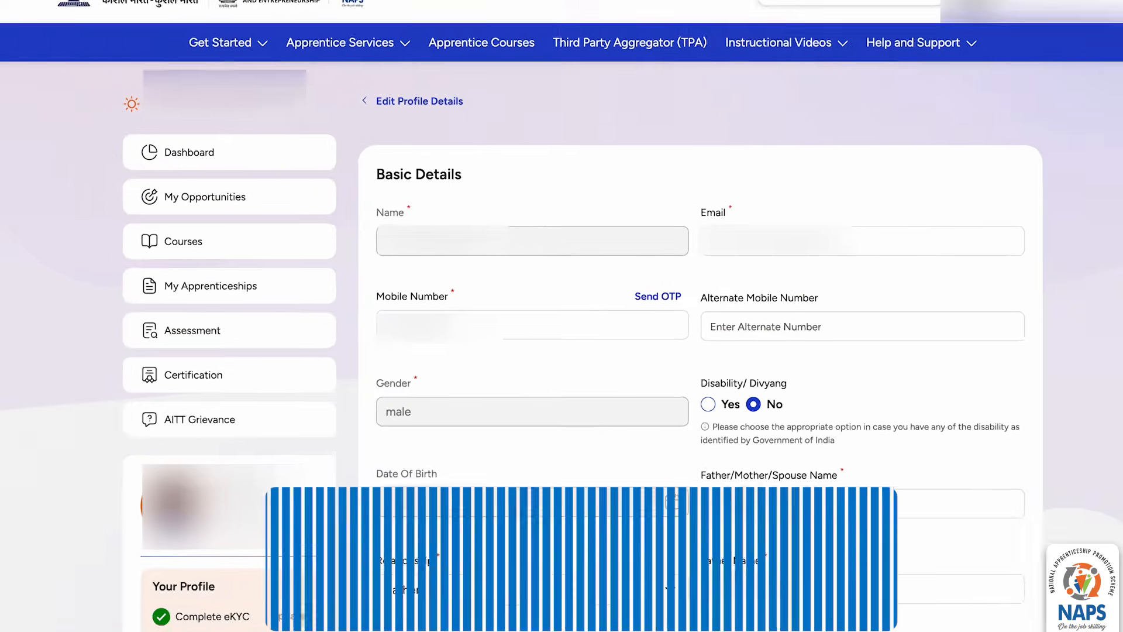
pyautogui.scroll(-5, 448, 287)
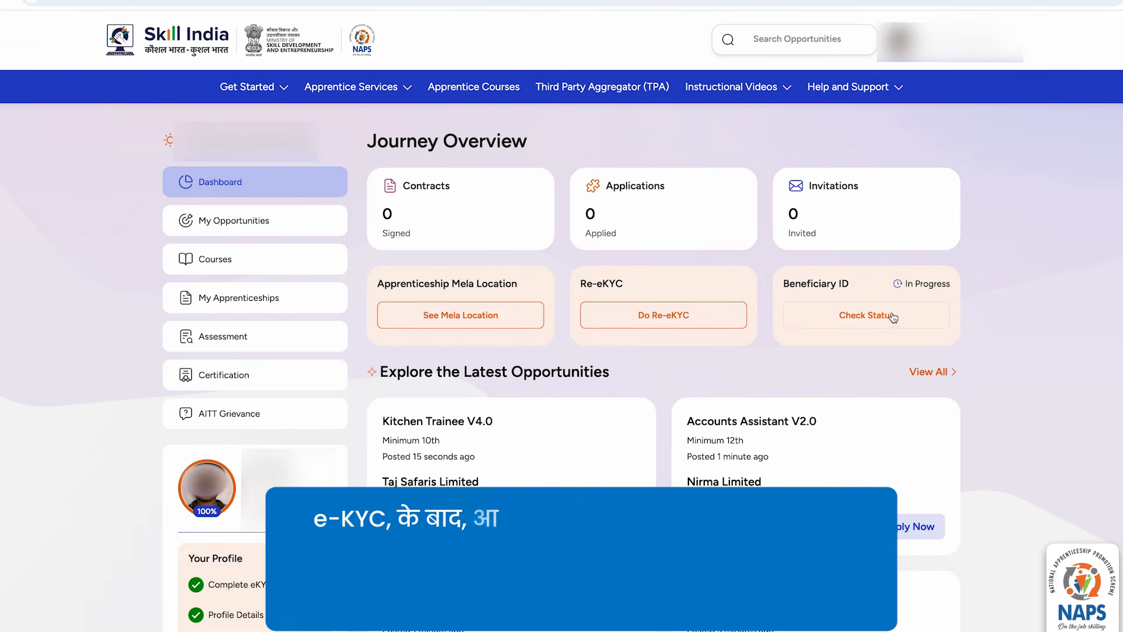
pyautogui.click(917, 313)
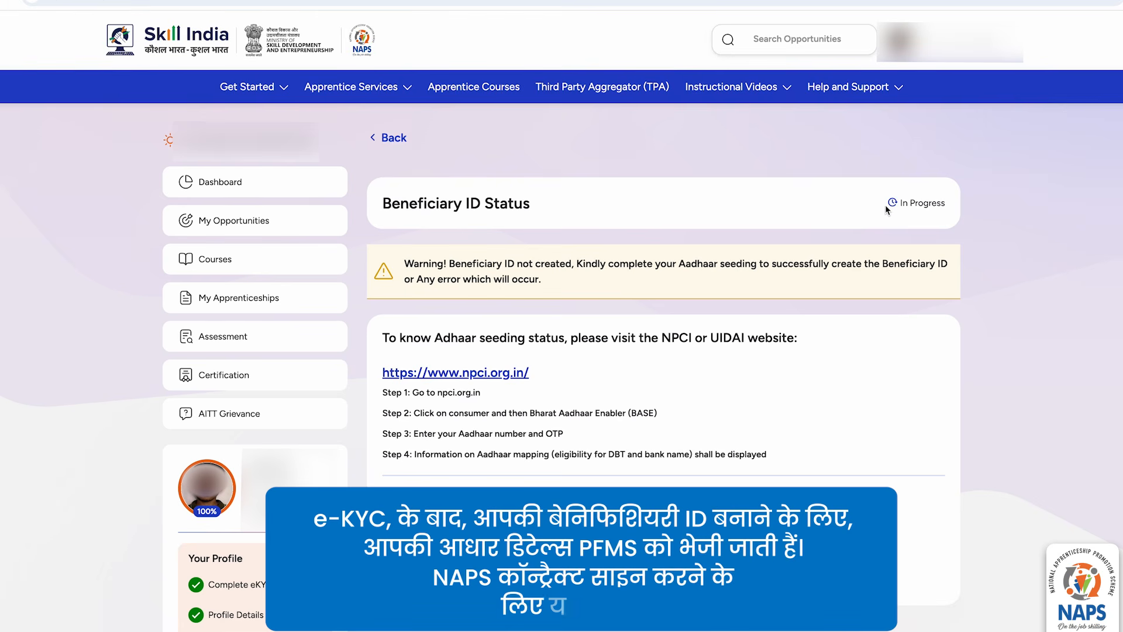
pyautogui.moveTo(886, 205); pyautogui.dragTo(949, 211)
pyautogui.click(903, 384)
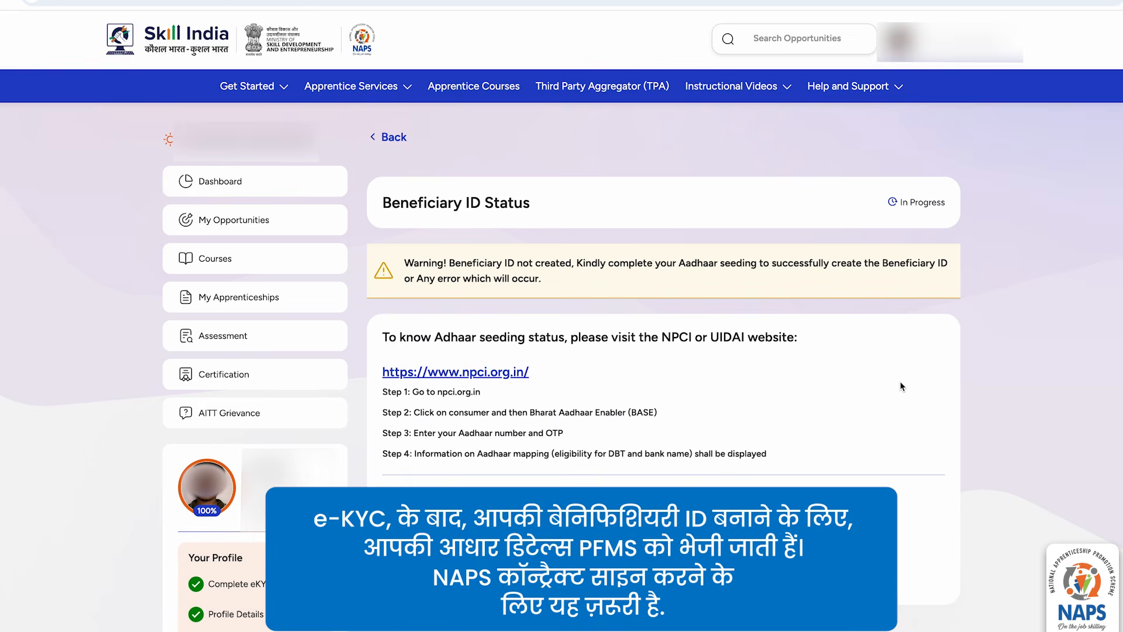
pyautogui.scroll(-1, 902, 386)
pyautogui.scroll(-1, 900, 383)
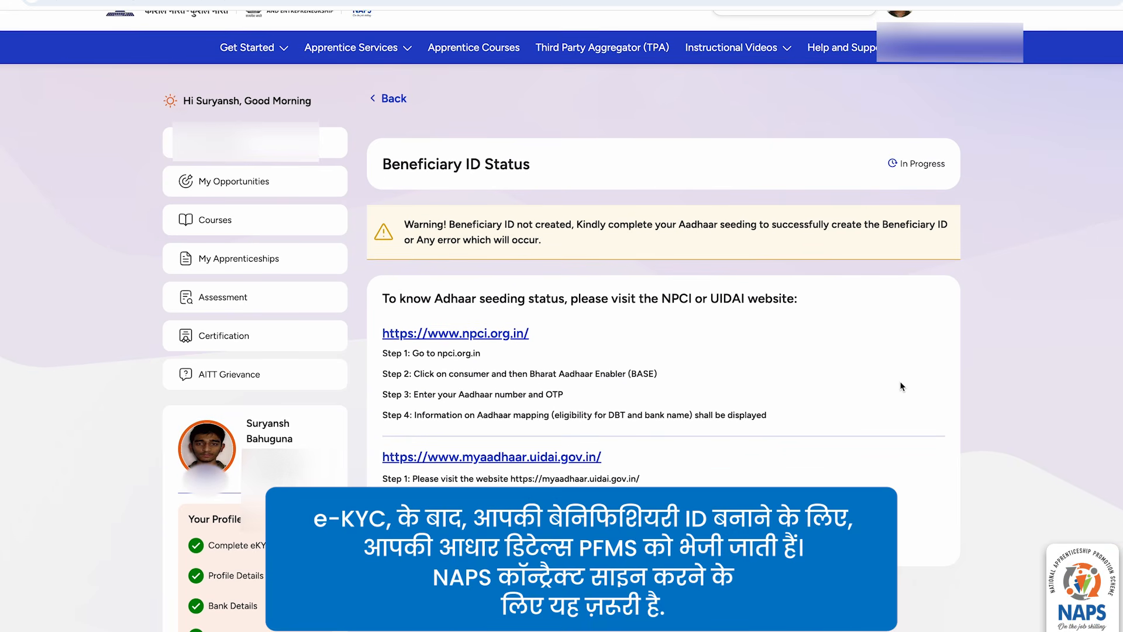
pyautogui.scroll(-1, 900, 386)
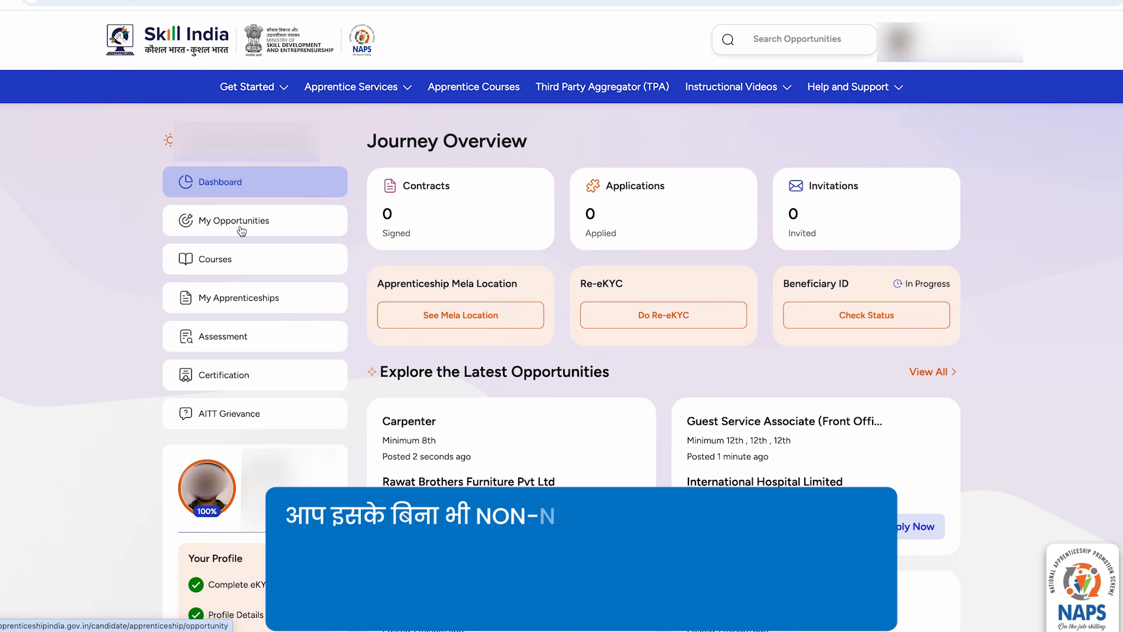
# - Apply to Fitter - Mechanical Assembly choosing the Zaheerabad farm division location
pyautogui.click(241, 231)
pyautogui.scroll(-8, 531, 370)
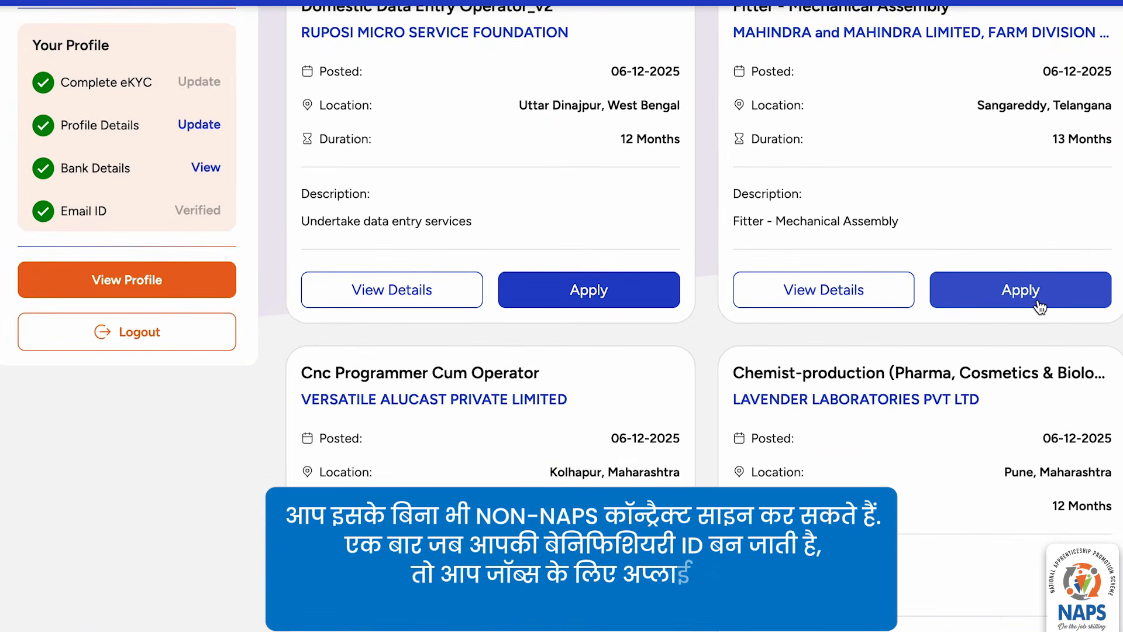
pyautogui.click(1039, 306)
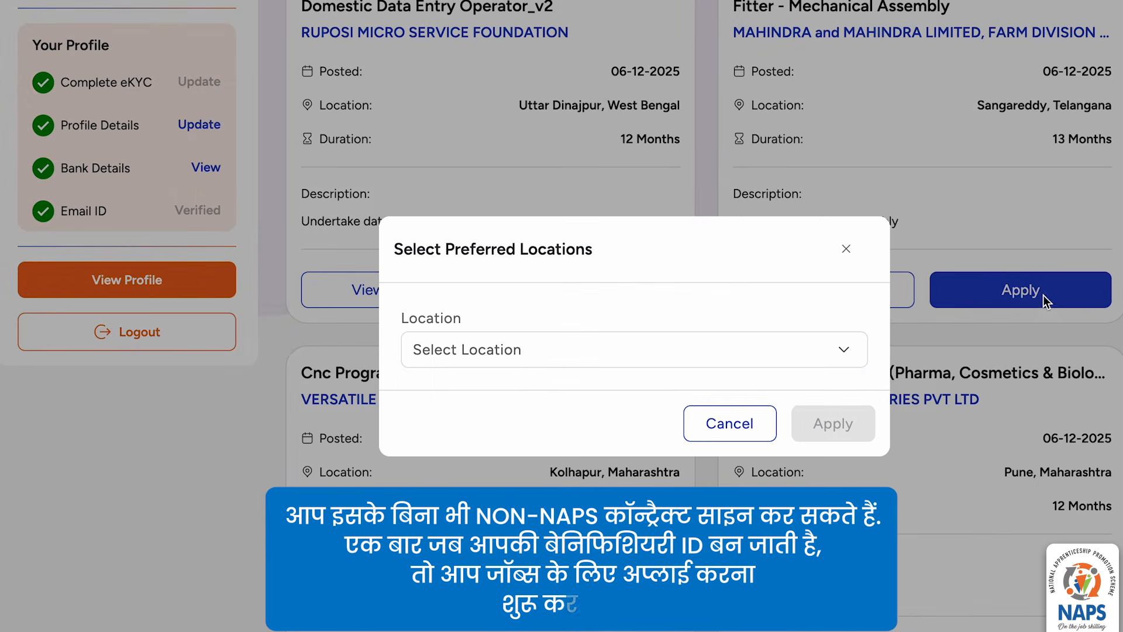
pyautogui.click(514, 346)
pyautogui.click(526, 384)
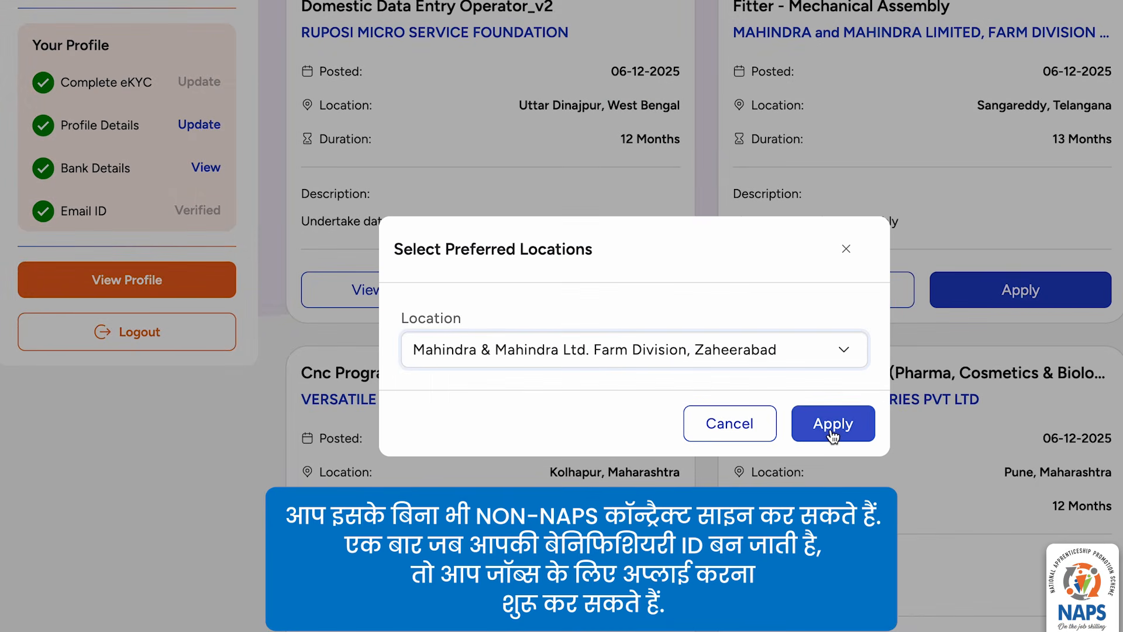
pyautogui.click(834, 430)
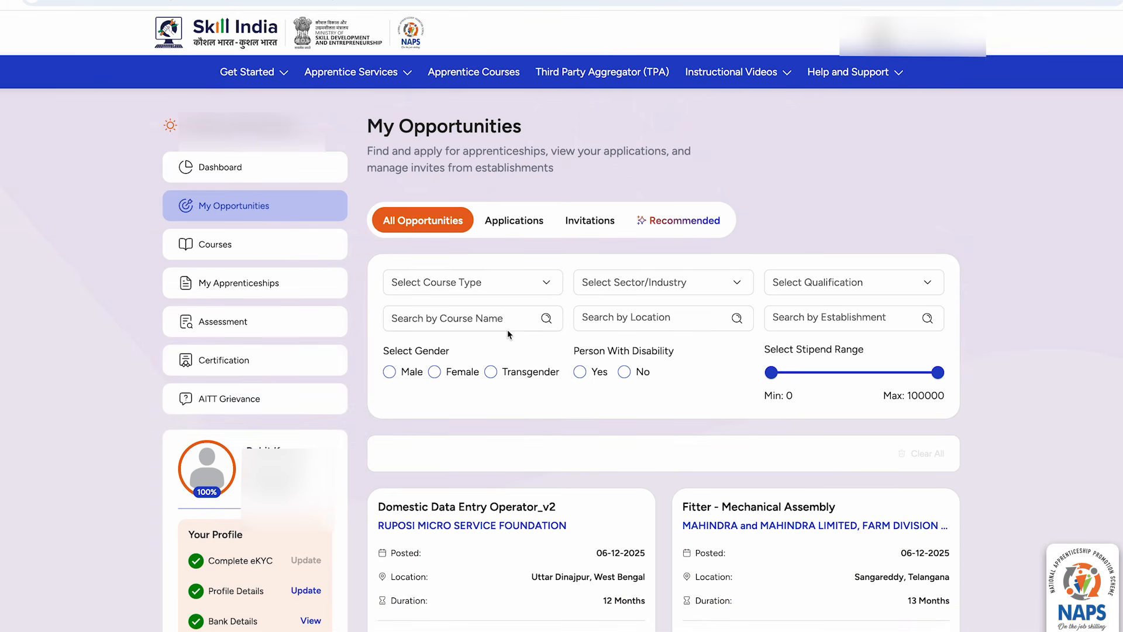
# - Resubmit the Fitter - Mechanical Assembly application for Zaheerabad and view the Applications list
pyautogui.scroll(-7, 508, 329)
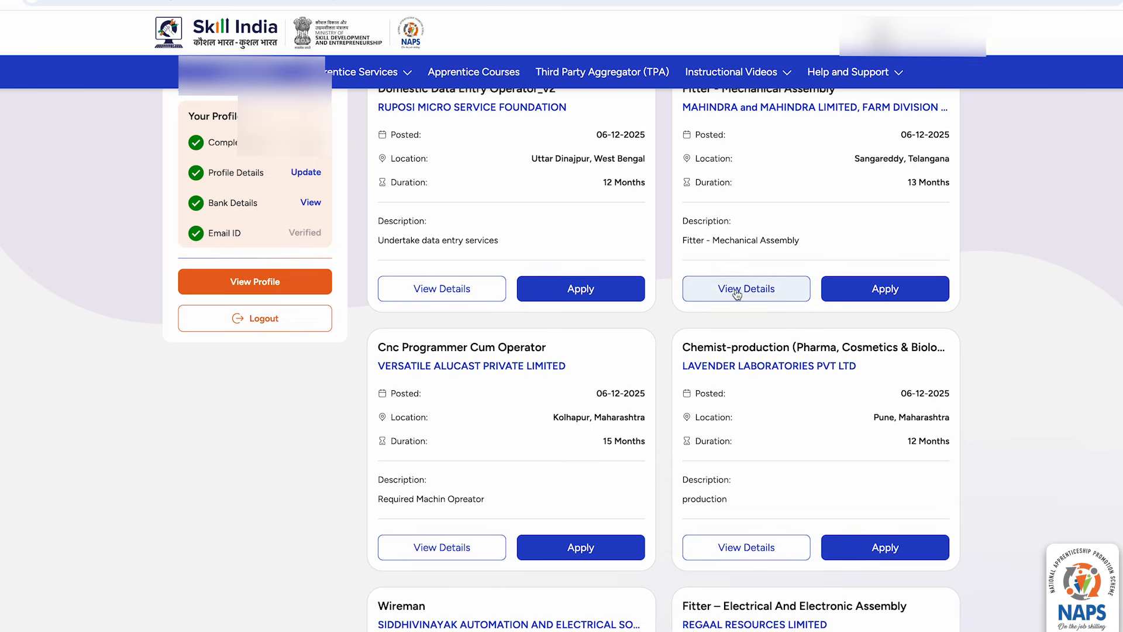
pyautogui.click(901, 295)
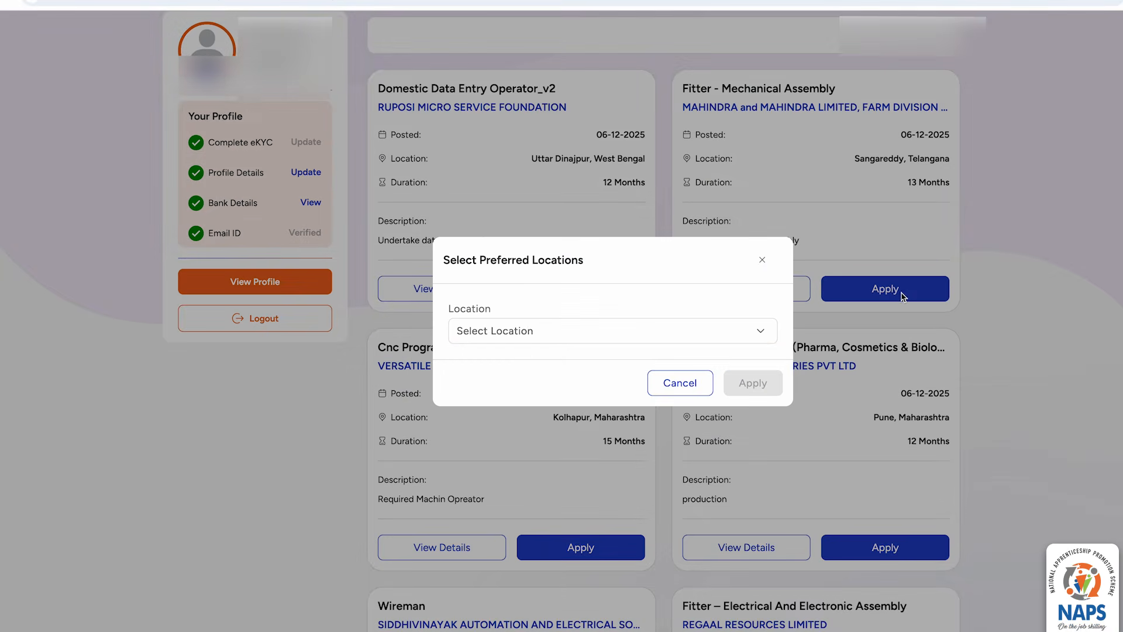
pyautogui.click(536, 340)
pyautogui.click(539, 360)
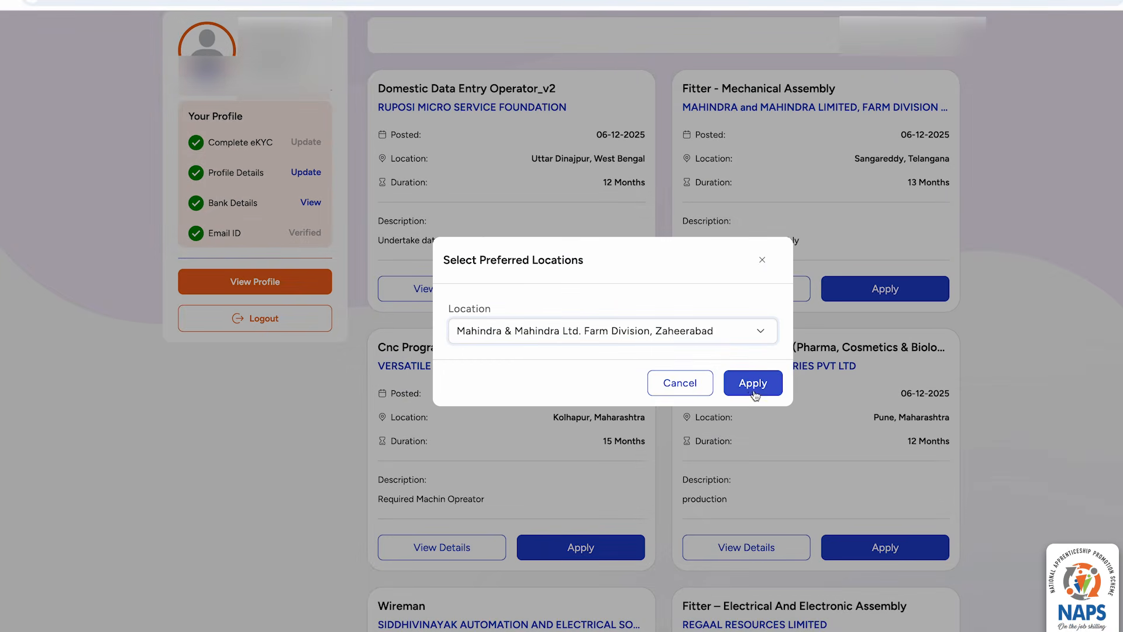
pyautogui.click(754, 387)
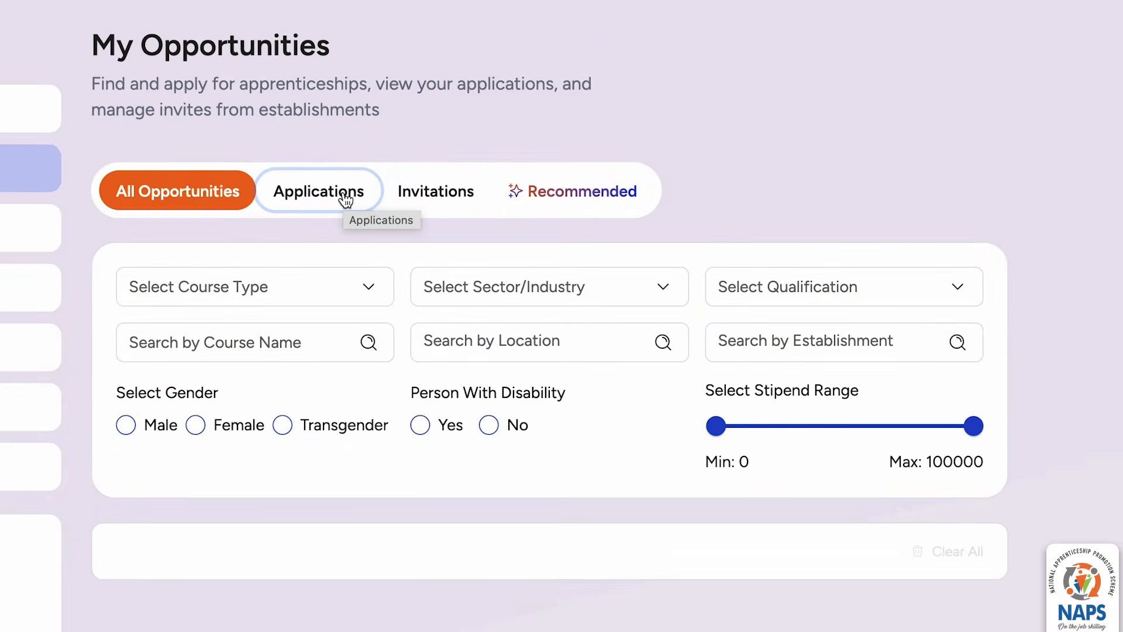
pyautogui.click(506, 228)
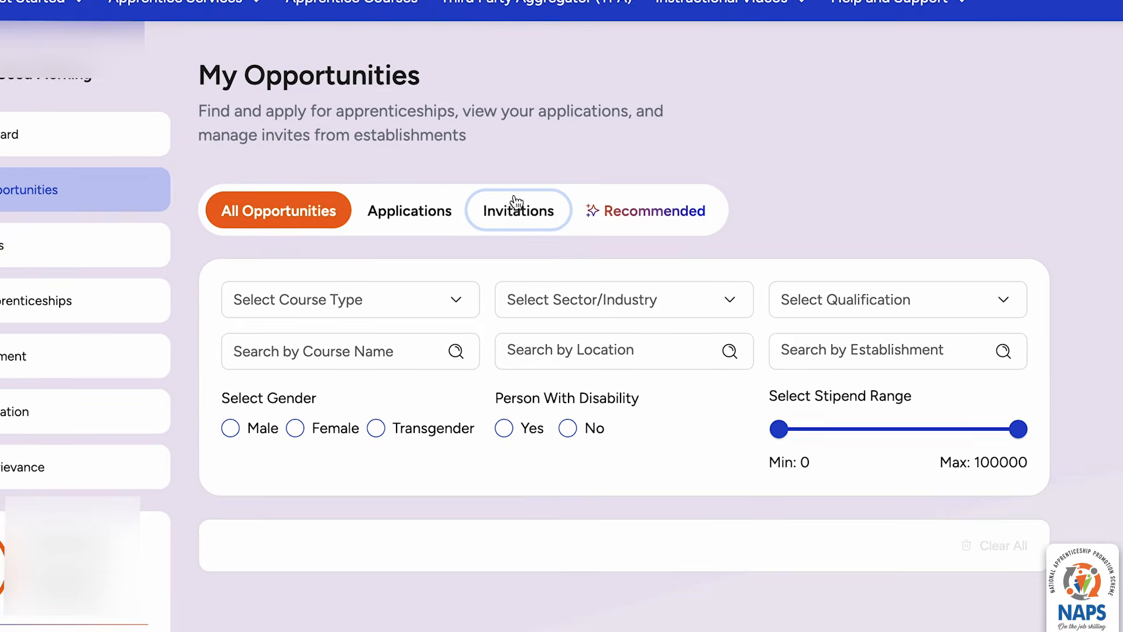
# - Accept the Call Center Executive invitation with Pune as the preferred location
pyautogui.click(515, 205)
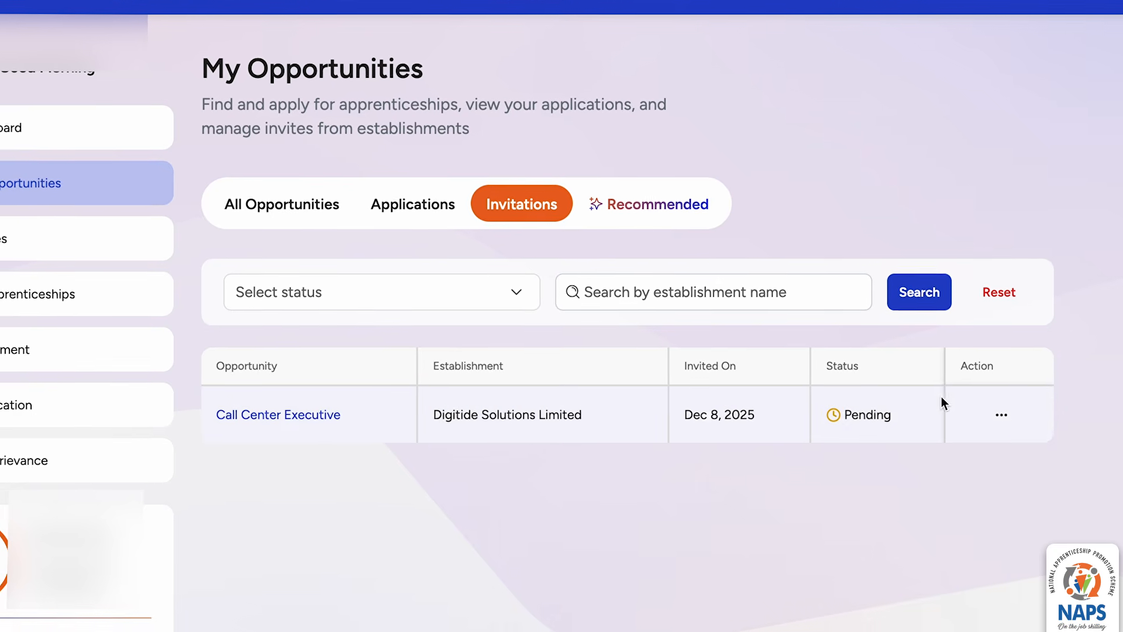
pyautogui.click(1000, 415)
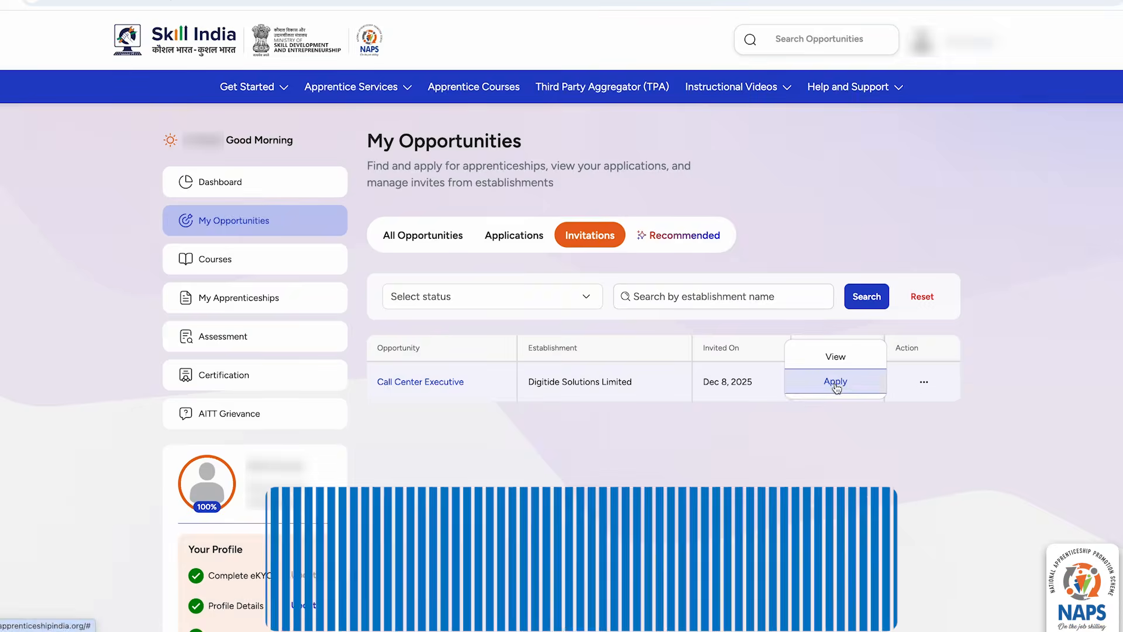
pyautogui.click(835, 380)
pyautogui.click(526, 333)
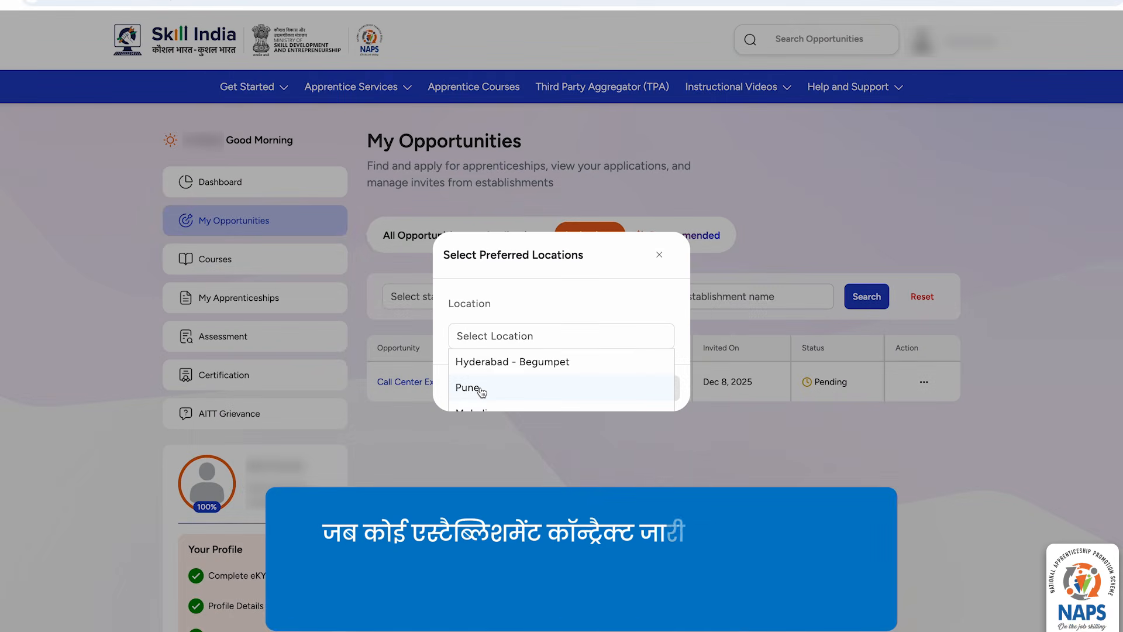
pyautogui.click(479, 388)
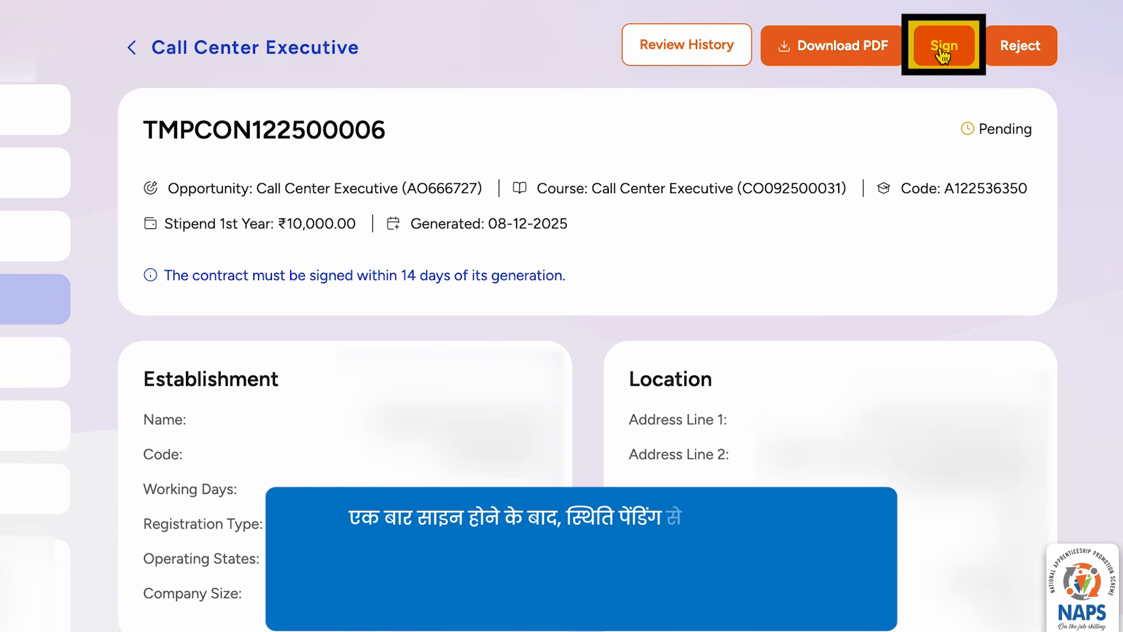
pyautogui.click(943, 55)
pyautogui.click(401, 367)
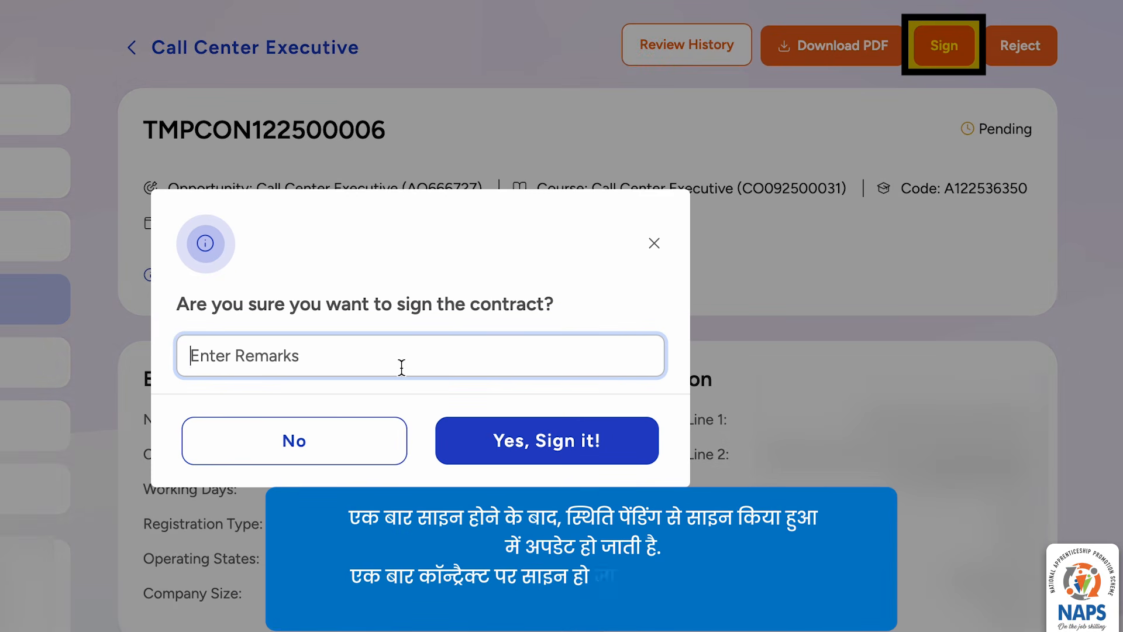
pyautogui.write('Signed')
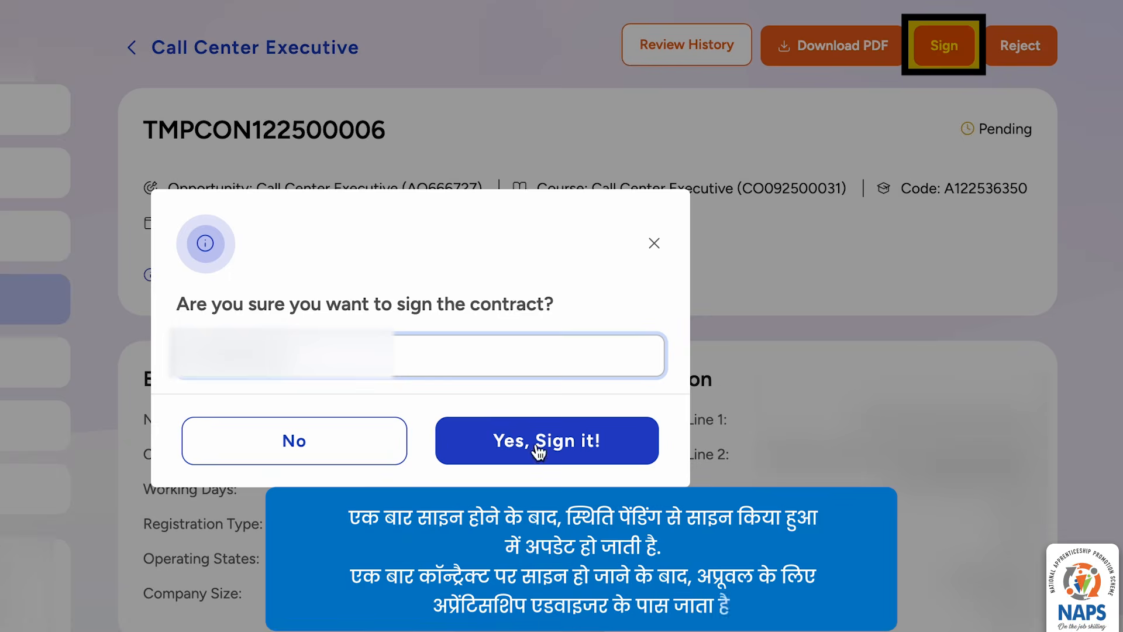
pyautogui.click(539, 450)
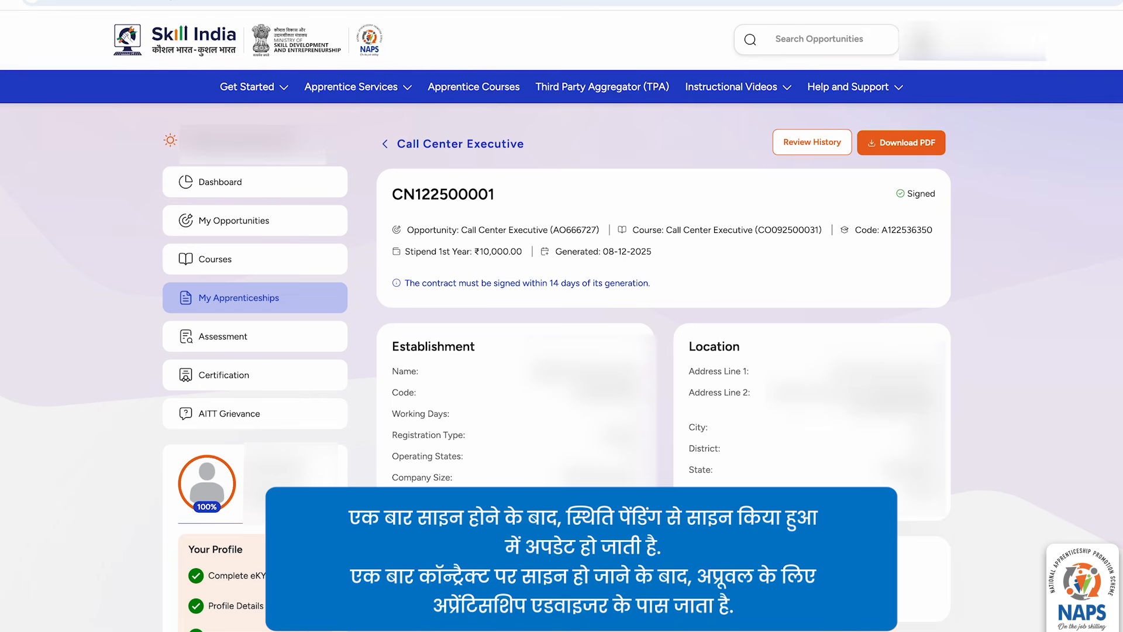
pyautogui.moveTo(392, 194); pyautogui.dragTo(497, 197)
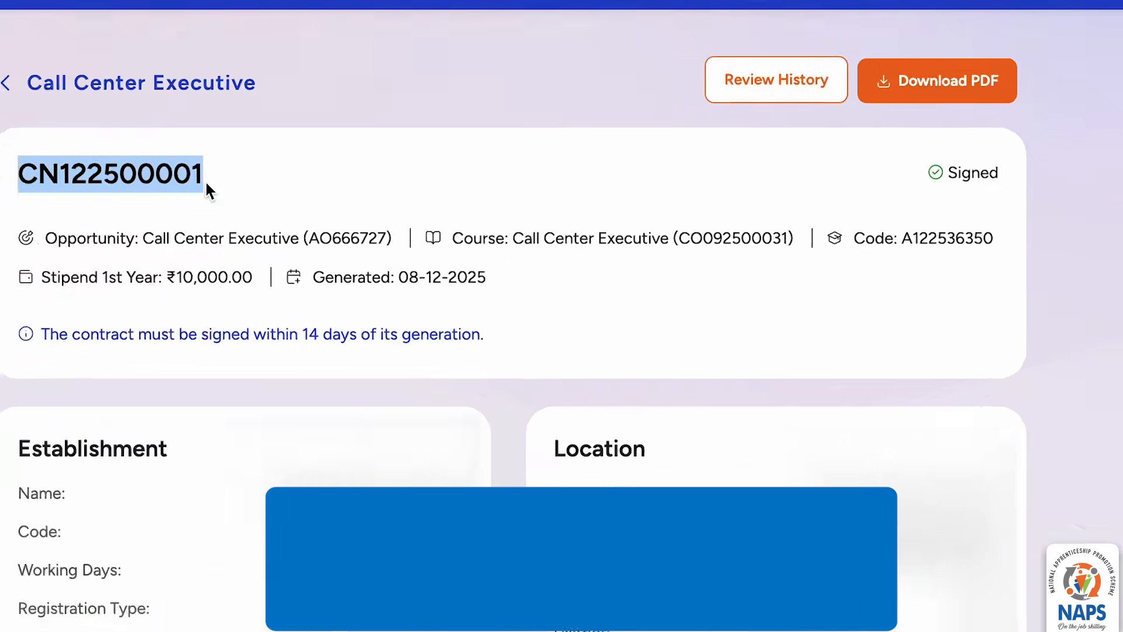
pyautogui.click(899, 157)
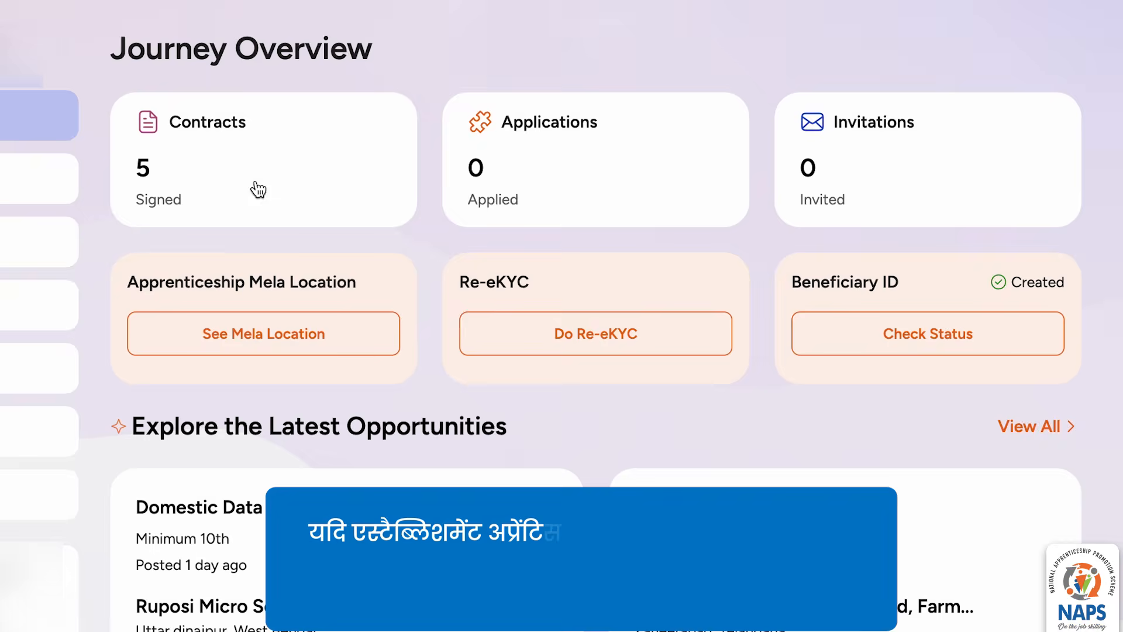
pyautogui.click(248, 179)
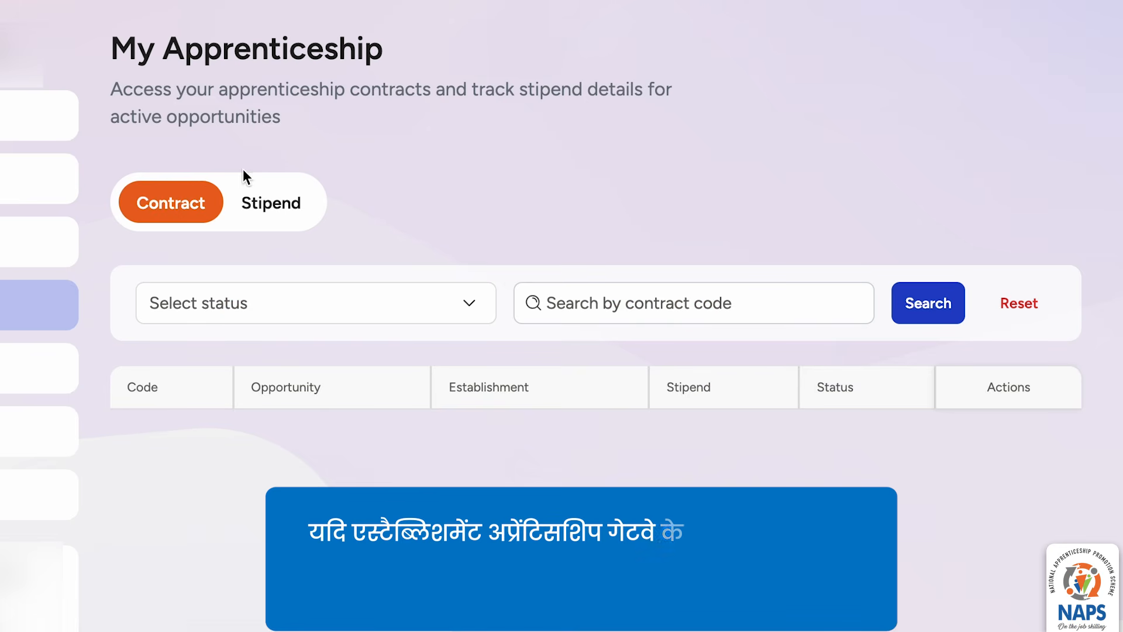
pyautogui.click(272, 206)
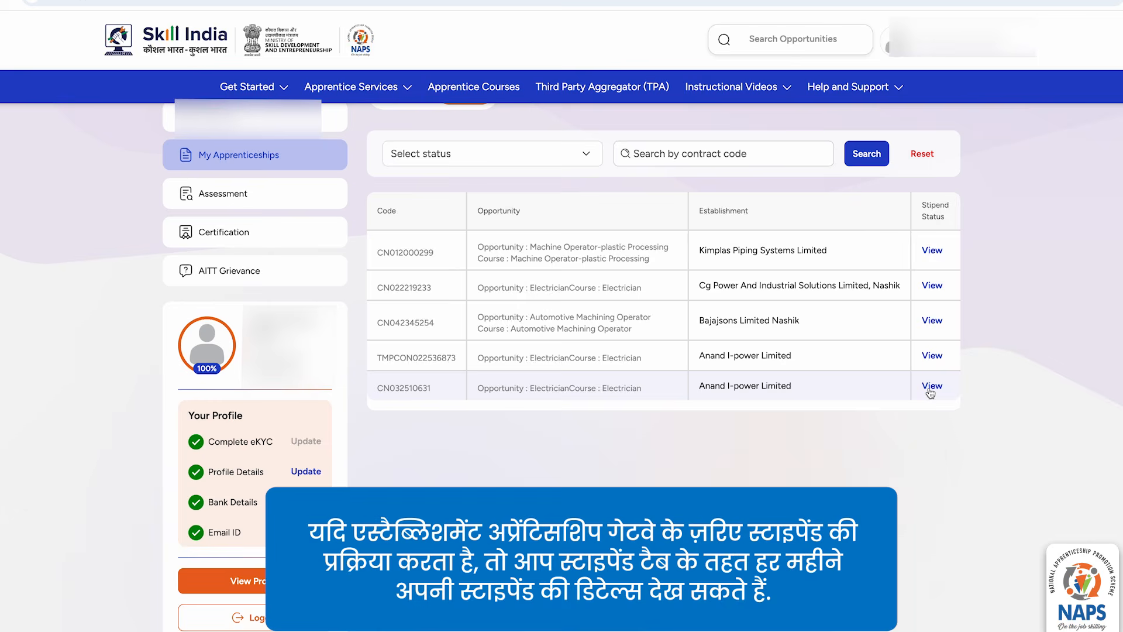
pyautogui.click(932, 383)
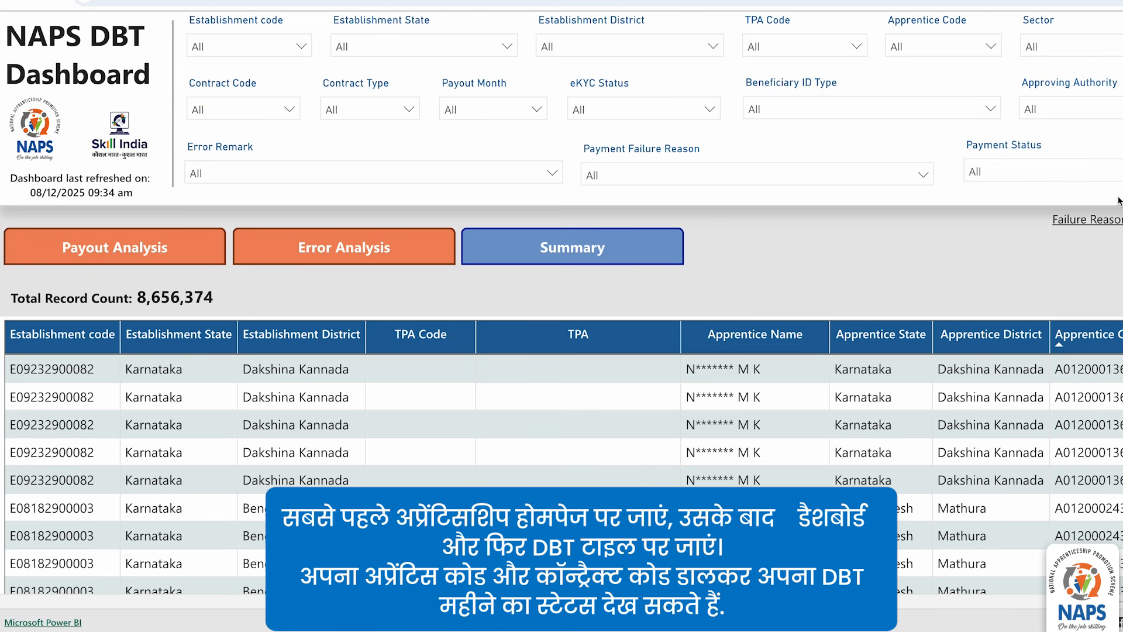
# - Paste the apprentice's code into the Apprentice Code filter's search box on the DBT dashboard
pyautogui.click(966, 48)
pyautogui.hotkey('ctrl', 'v')
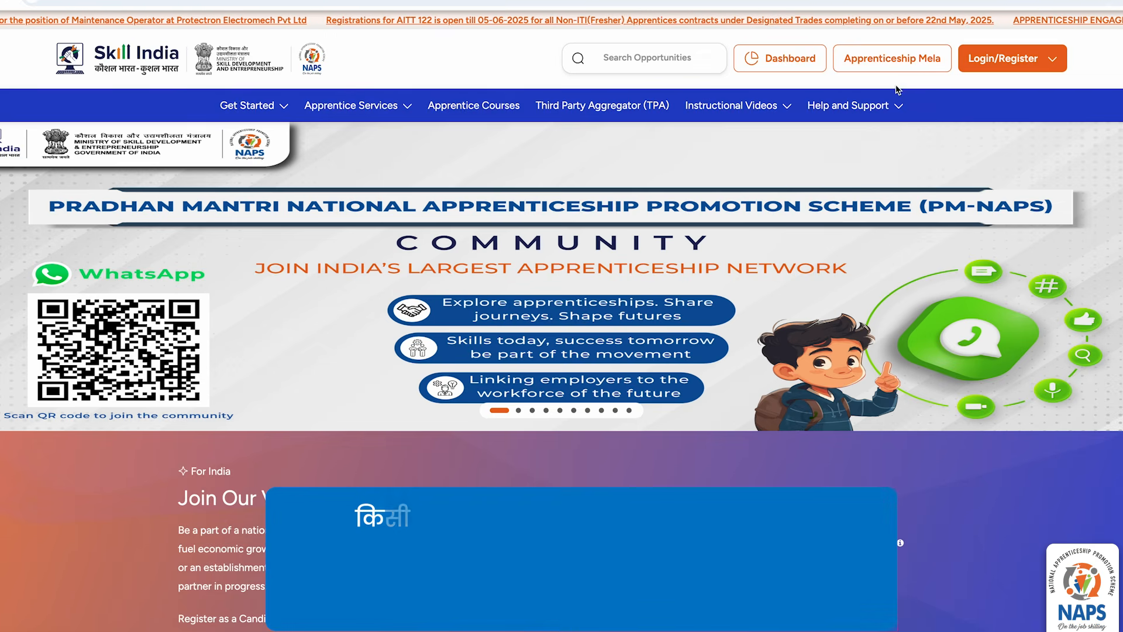
# - Follow the Technical Support link under Help and Support to the NSDC sign-in page
pyautogui.click(1013, 108)
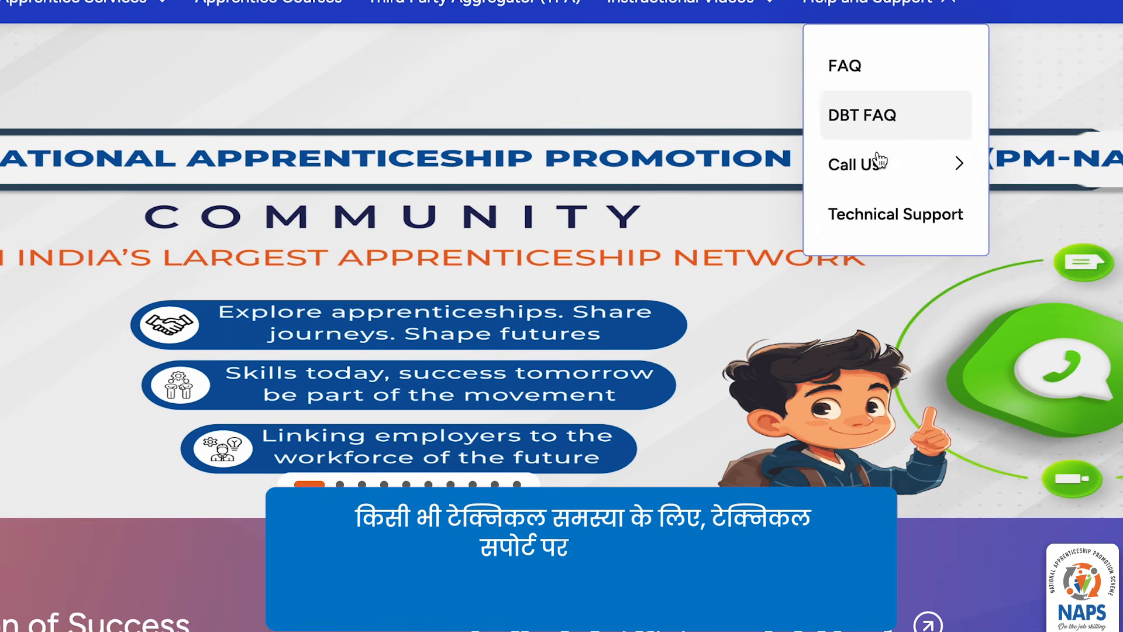
pyautogui.click(878, 234)
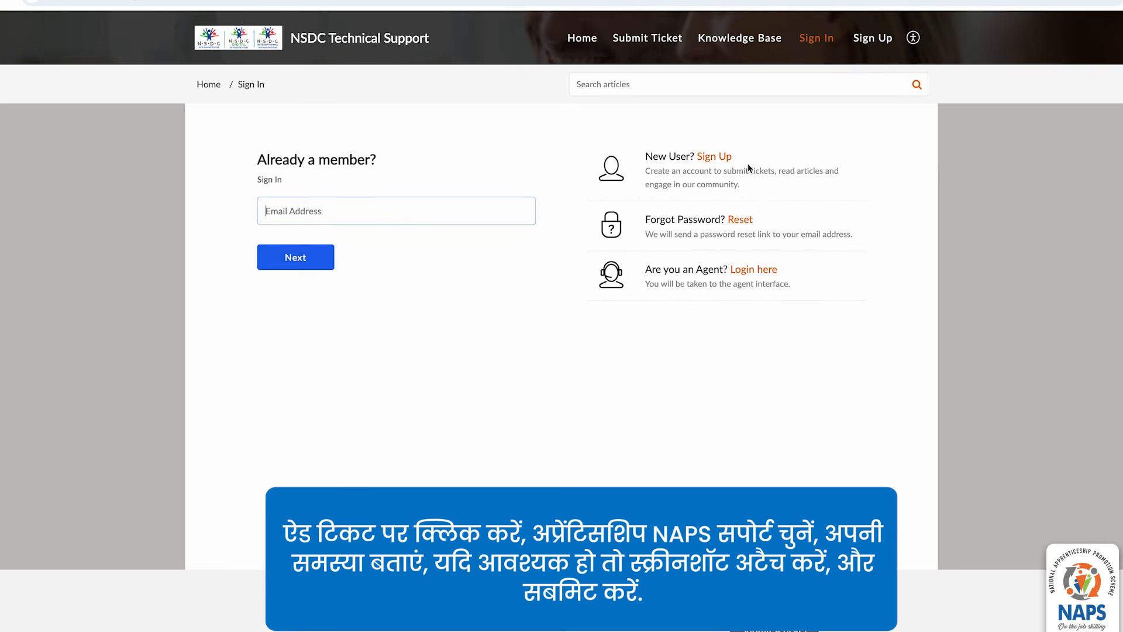
# - Start an Apprenticeship_NAPS Support ticket and submit it empty, flagging Contact Name, Email and State Name
pyautogui.click(648, 38)
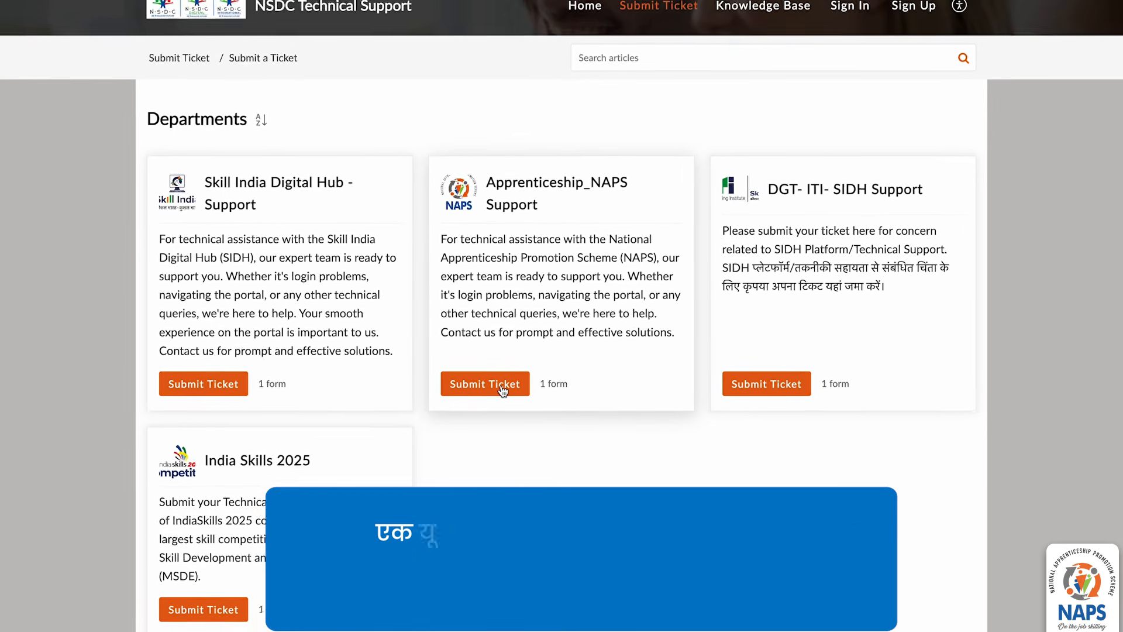
pyautogui.click(502, 388)
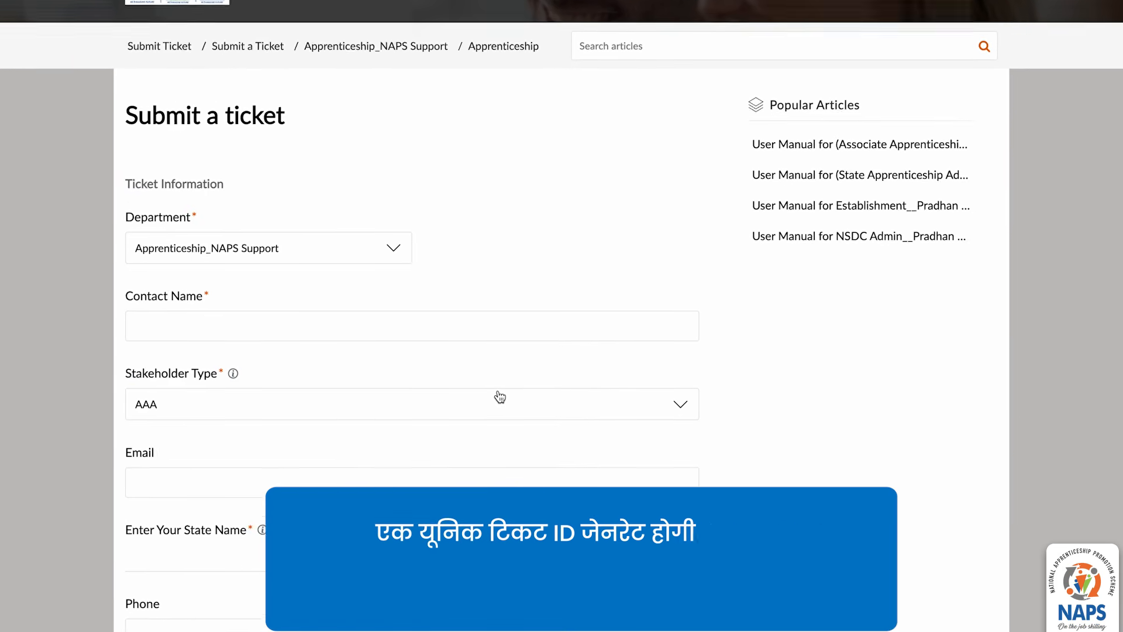
pyautogui.scroll(-10, 410, 316)
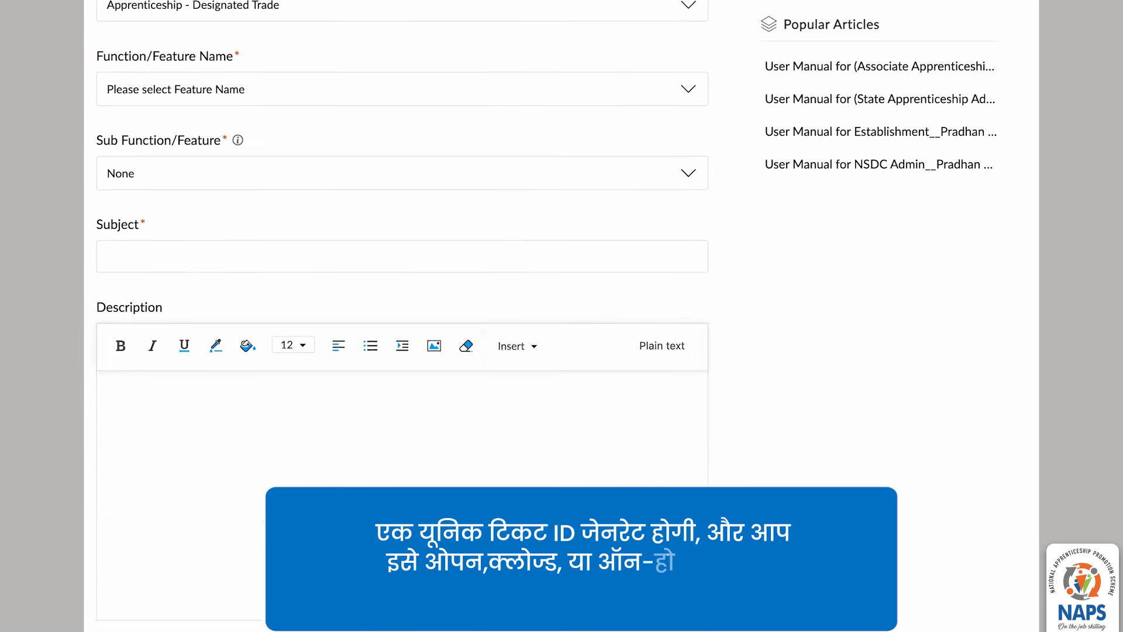
pyautogui.scroll(-6, 397, 316)
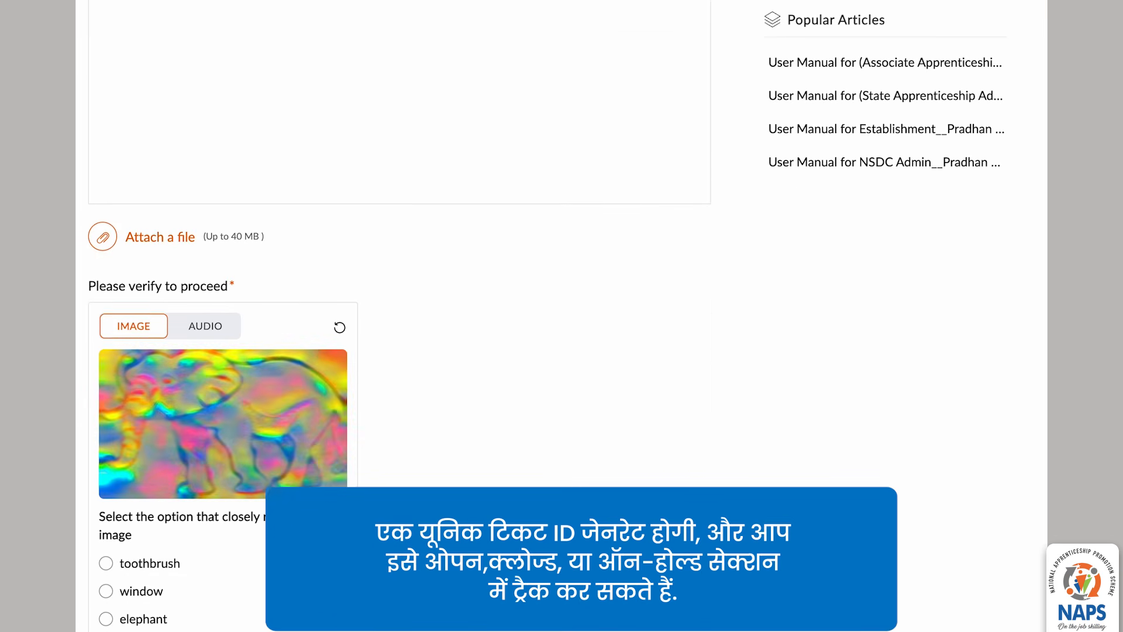
pyautogui.scroll(15, 398, 316)
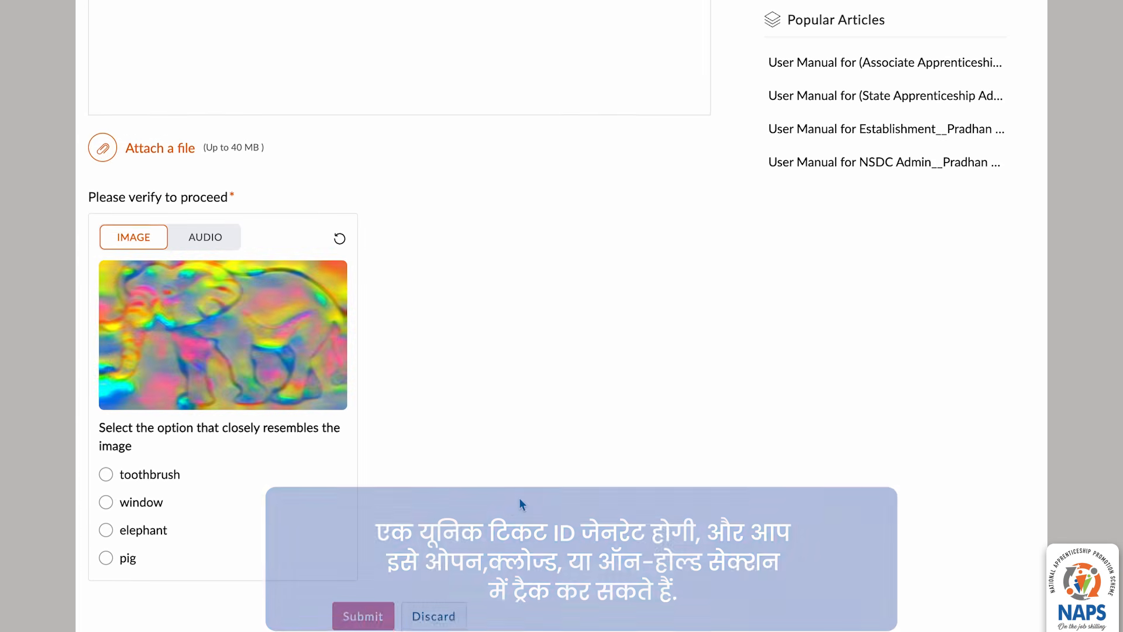
pyautogui.click(363, 616)
pyautogui.scroll(-2, 482, 446)
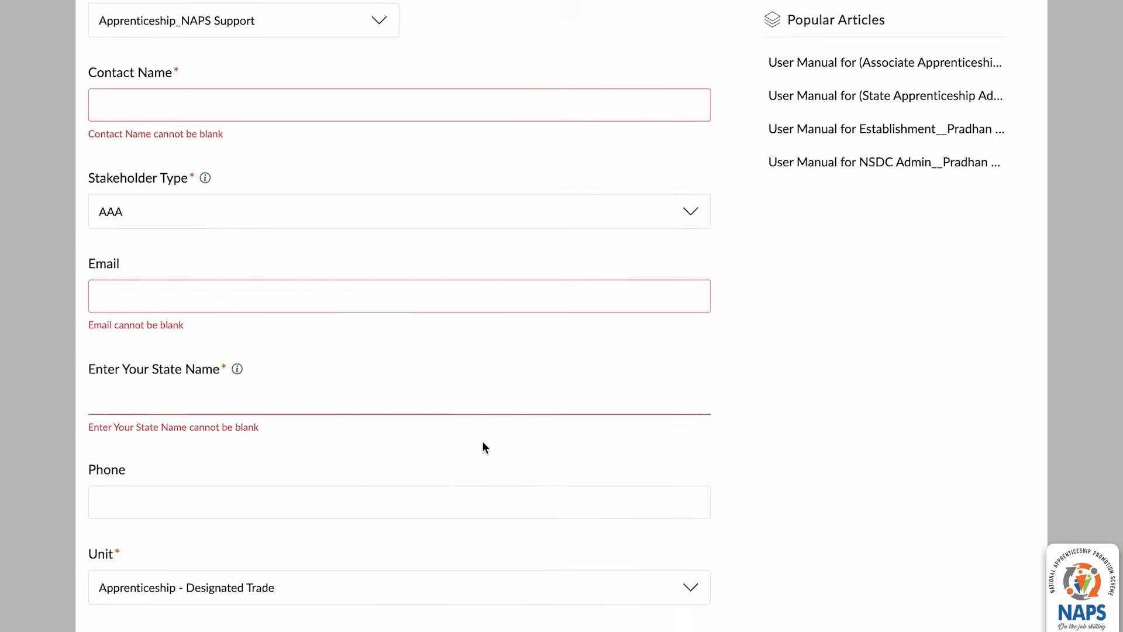
pyautogui.scroll(4, 486, 448)
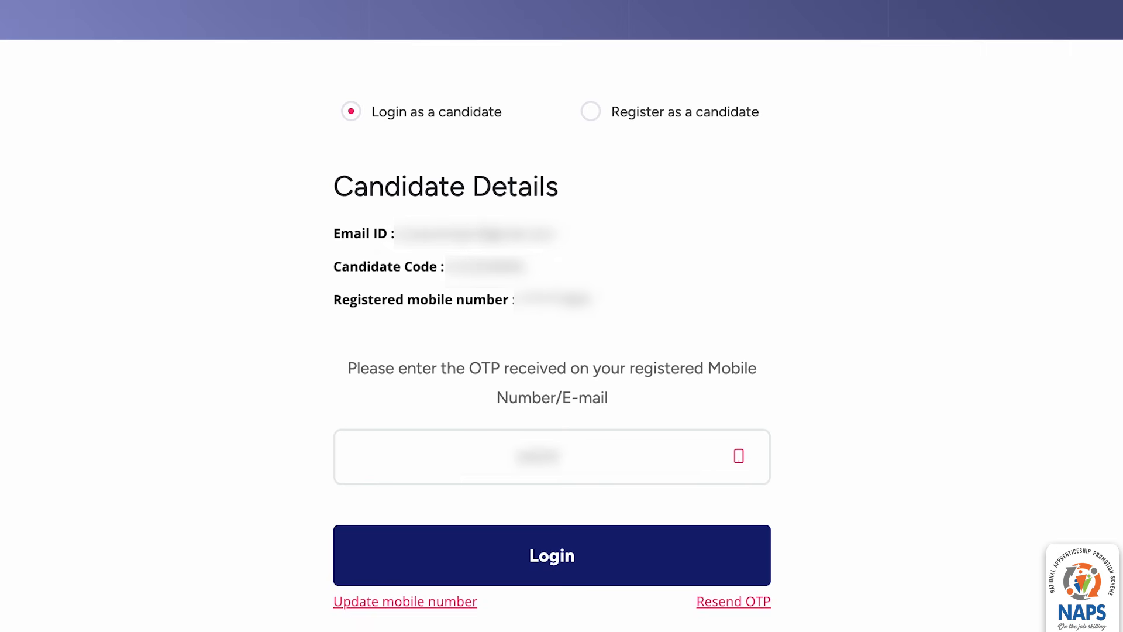
# - Log in with the OTP and apply for Fitter - Mechanical Assembly at Mahindra's Zaheerabad Farm Division
pyautogui.click(571, 575)
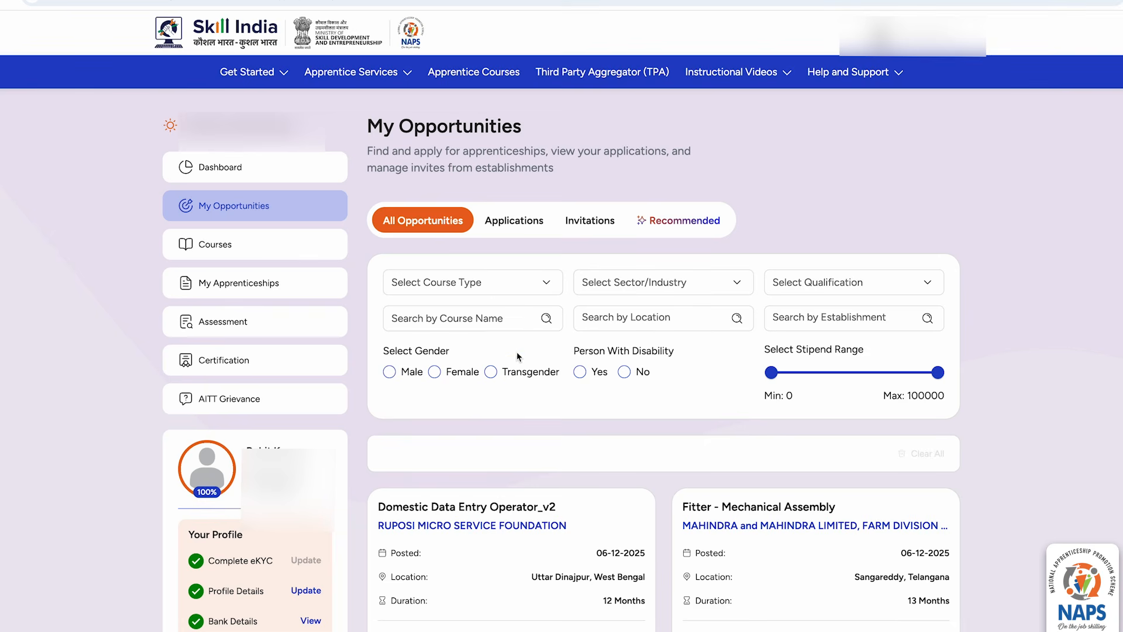
pyautogui.scroll(-6, 517, 352)
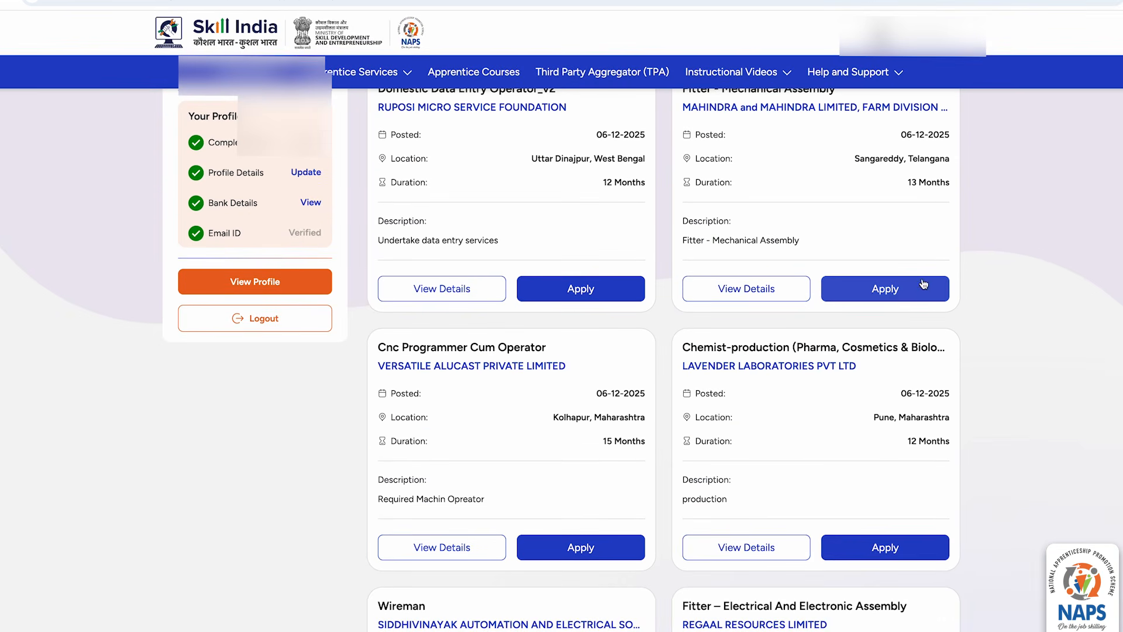
pyautogui.click(901, 298)
pyautogui.click(530, 331)
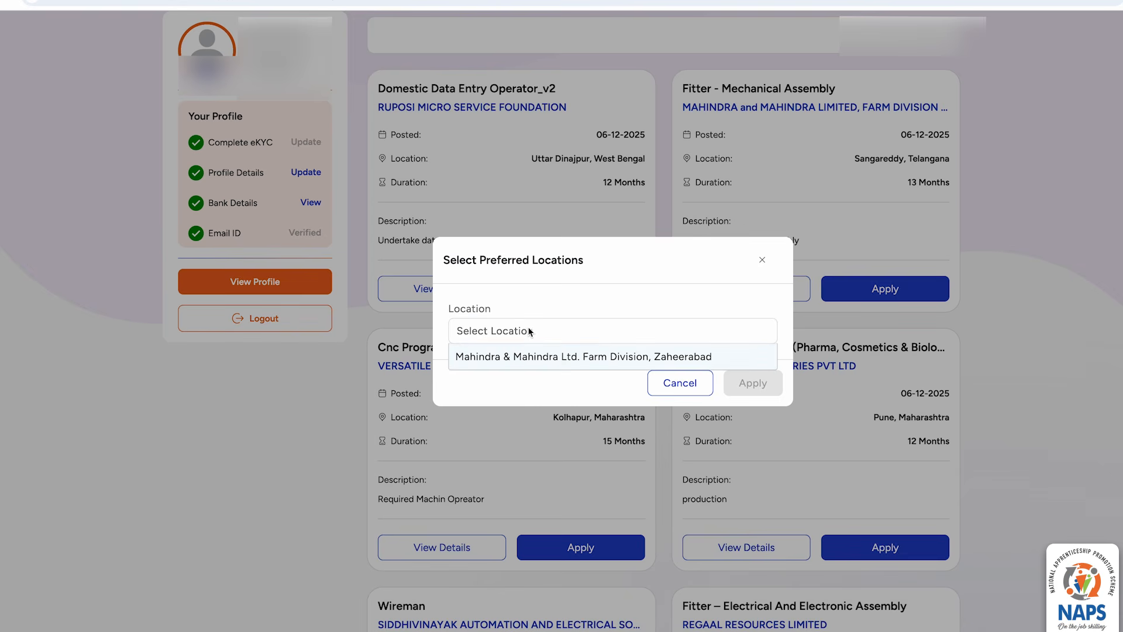
pyautogui.click(540, 358)
pyautogui.click(754, 384)
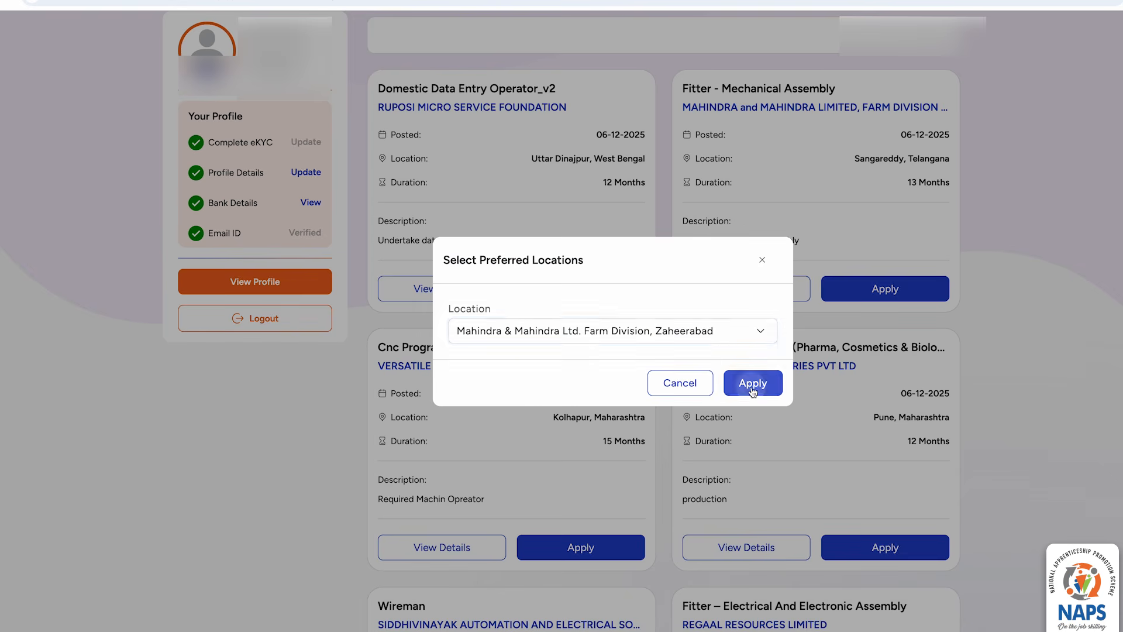